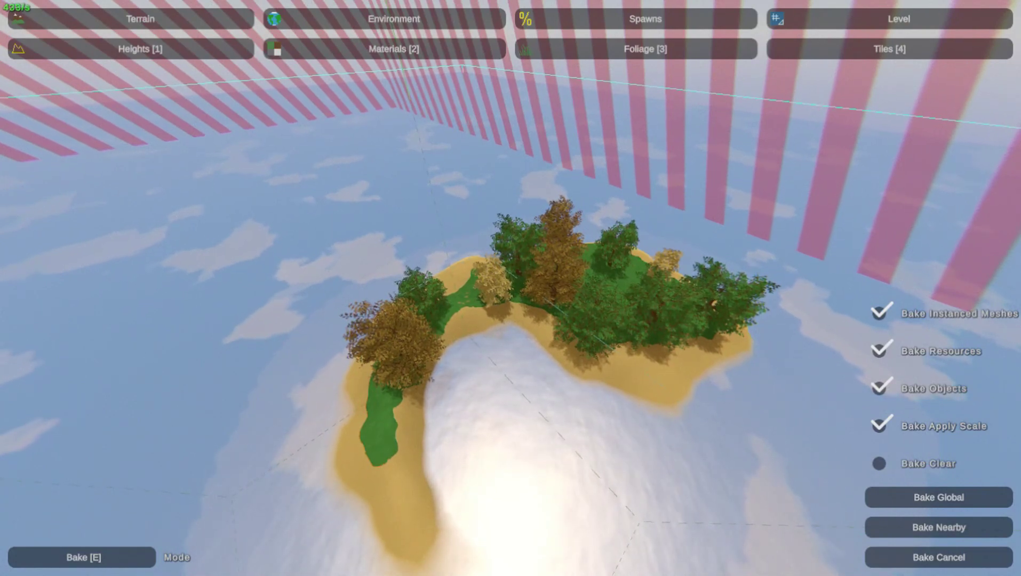
Open the level's object placement editor
key(d)
key(w)
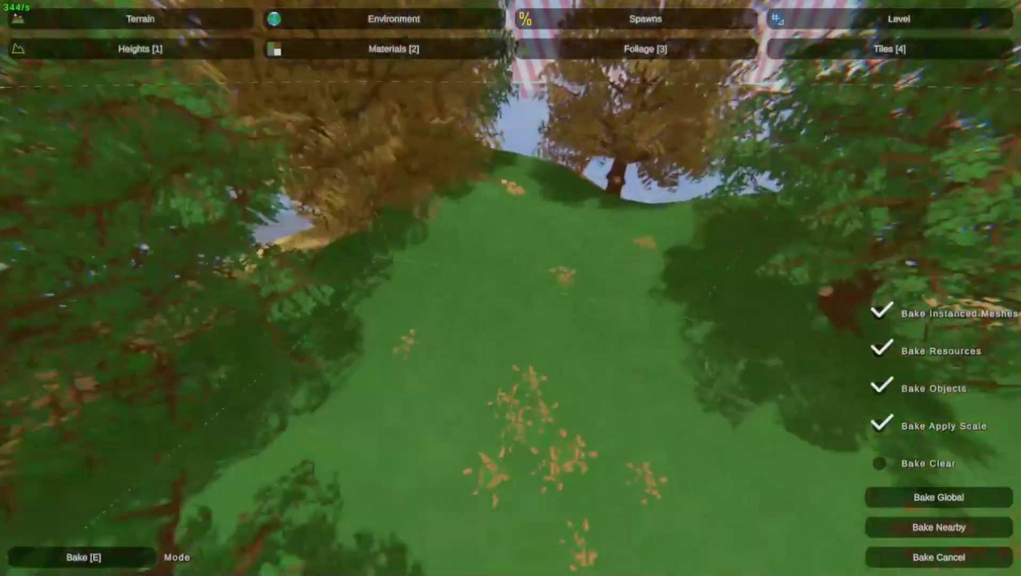
key(s)
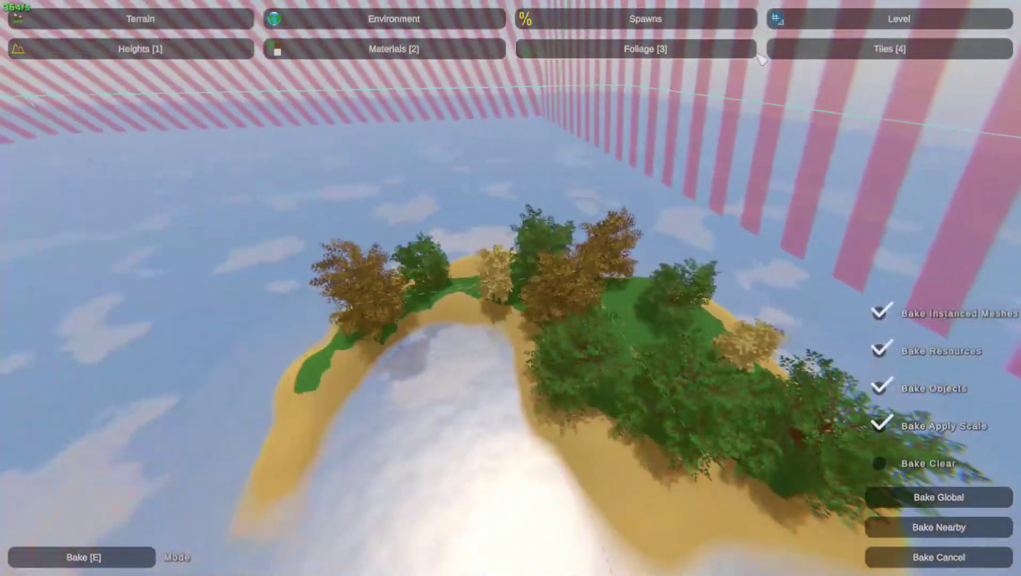
click(789, 27)
click(202, 46)
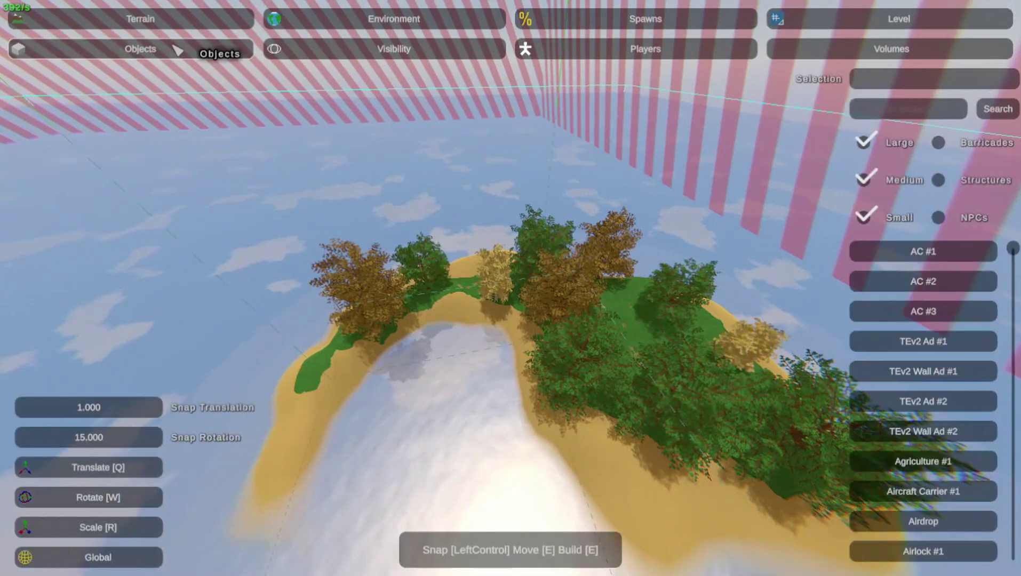
Try placing Barn #2 on the grassy ground between the trees, and delete it
key(w)
right_drag(499, 351, 513, 291)
key(s)
key(w)
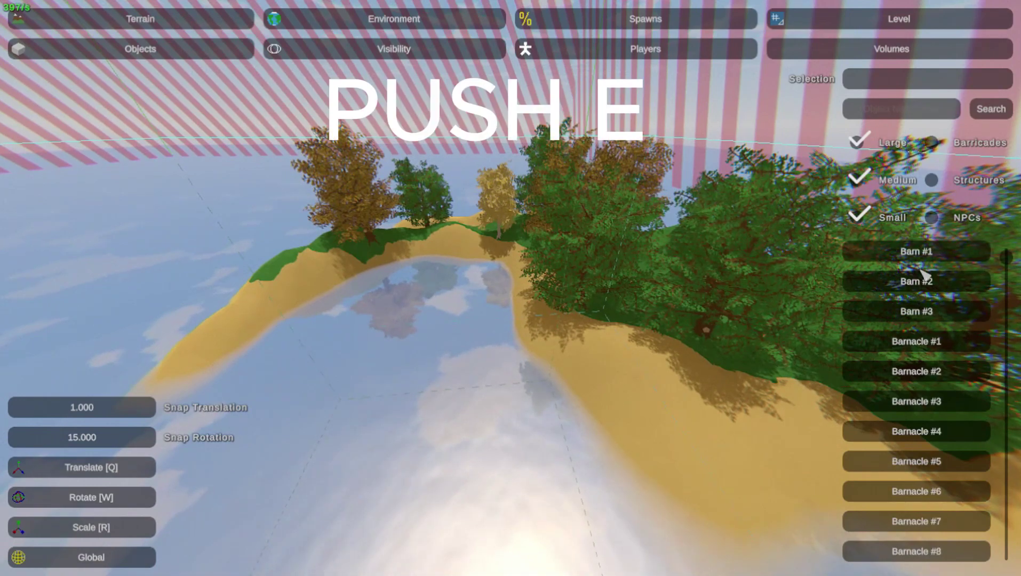
key(w)
right_drag(667, 384, 511, 289)
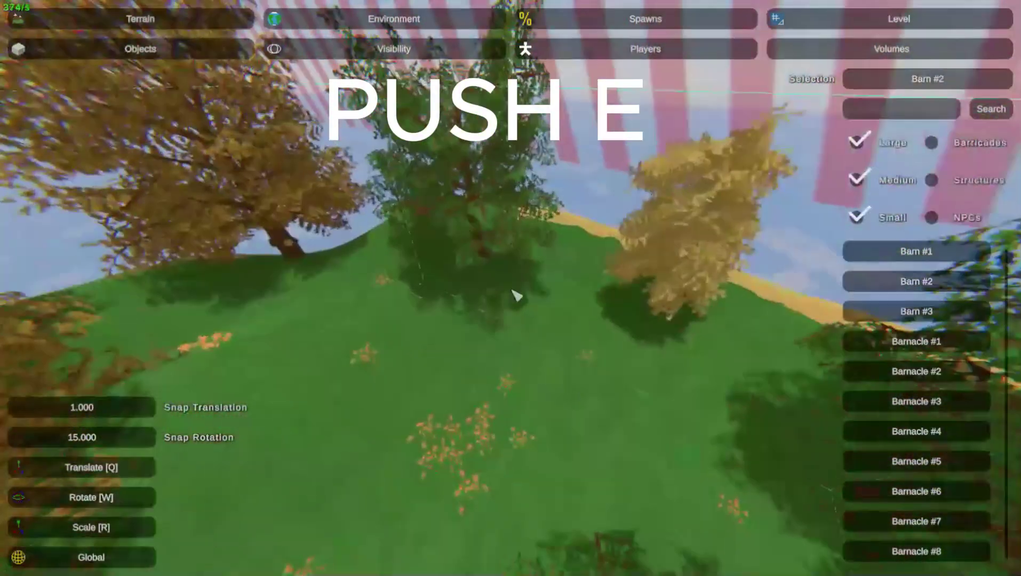
key(e)
right_drag(502, 373, 512, 299)
key(Delete)
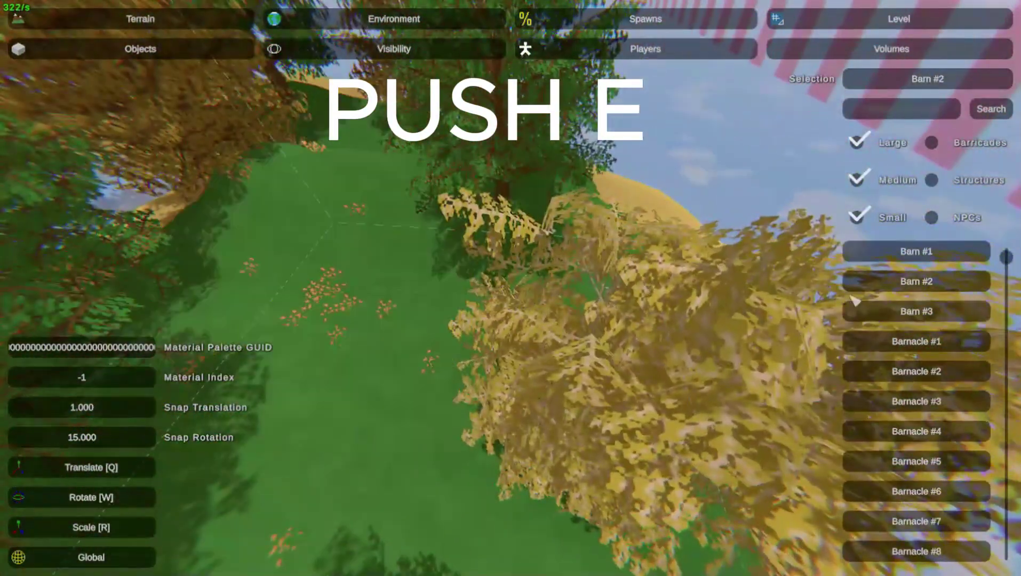
Try placing Barn #1 on the grass beside the yellow-leaved tree, and delete it
click(859, 306)
key(e)
click(973, 251)
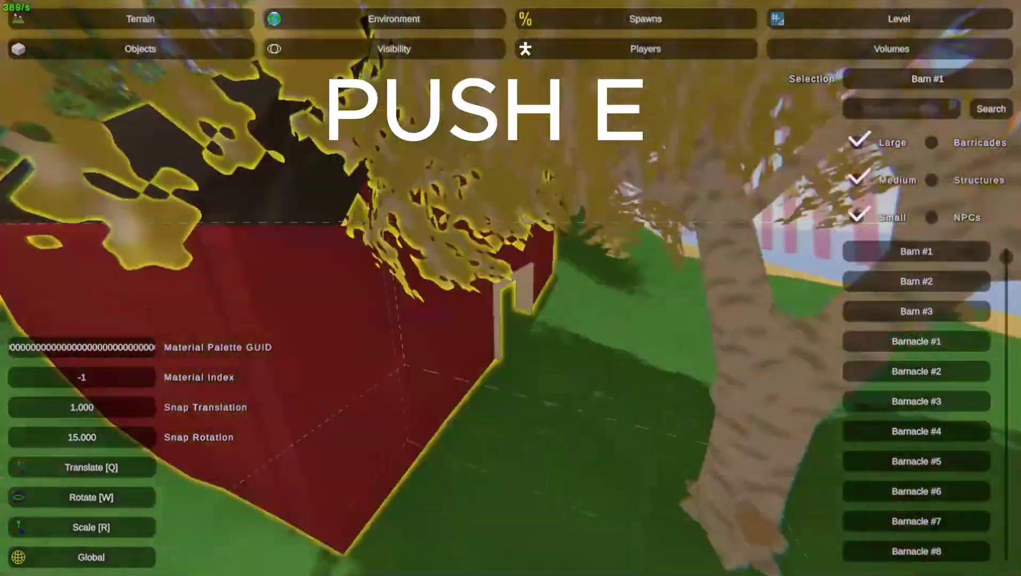
key(s)
right_drag(510, 288, 490, 280)
key(Delete)
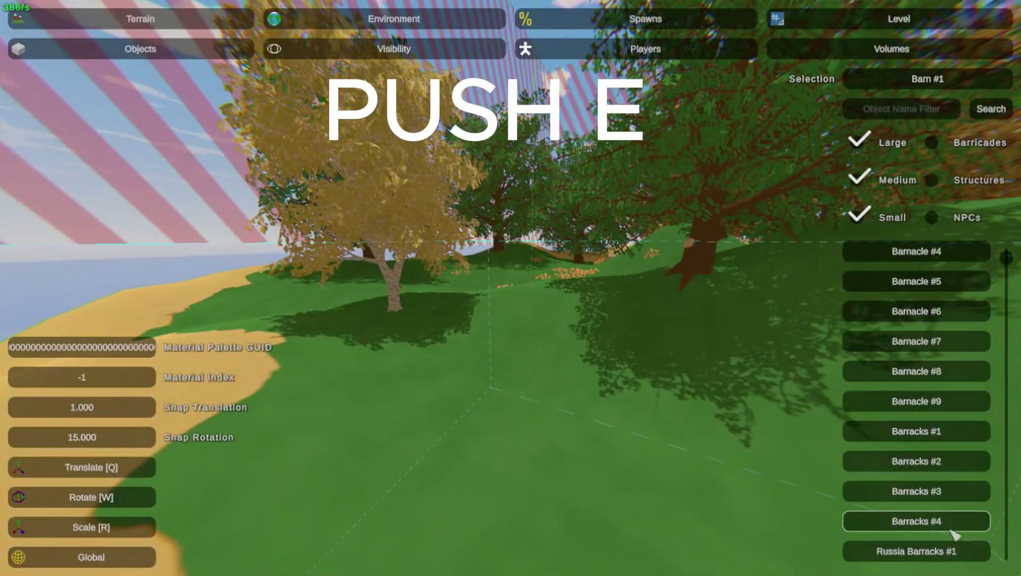
Limit the object list to large objects by excluding the medium and small ones
scroll(954, 533, down, 8)
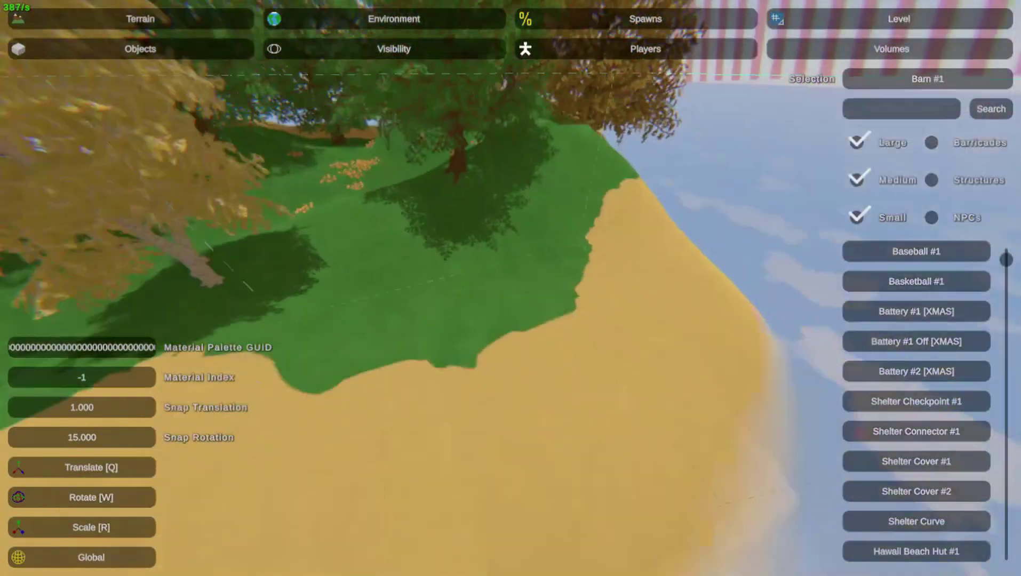
key(s)
mouse_move(511, 288)
right_down()
mouse_move(501, 304)
mouse_move(517, 282)
right_up()
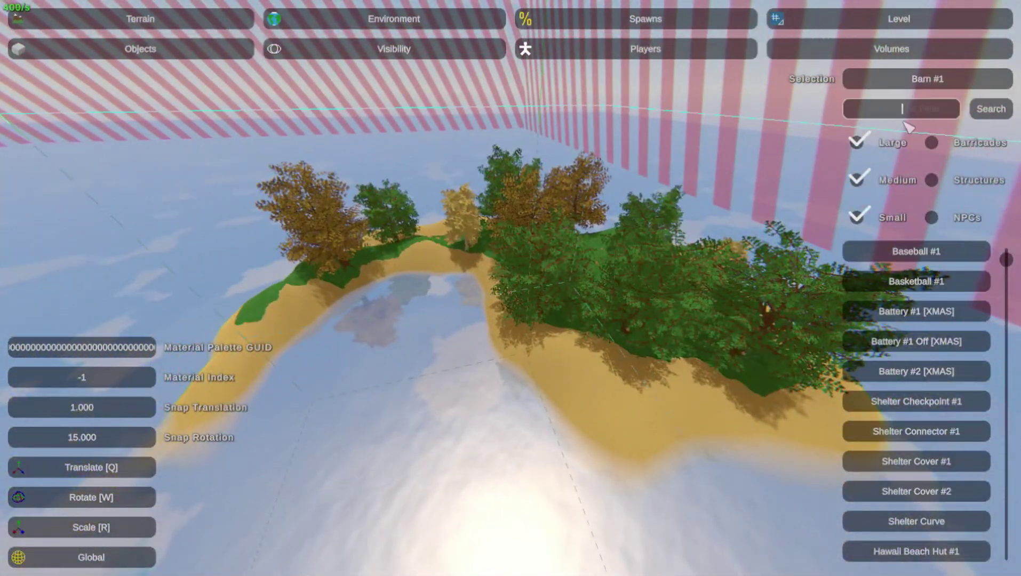
click(857, 179)
click(857, 217)
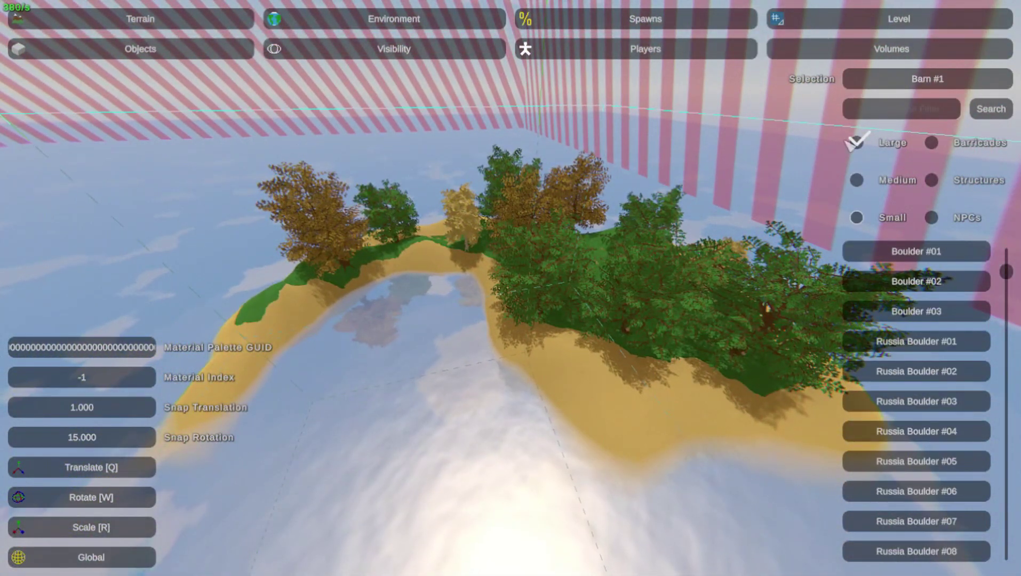
Try placing Russia Boulder #01 by the island, and delete it
key(e)
right_drag(643, 424, 513, 290)
key(s)
key(Delete)
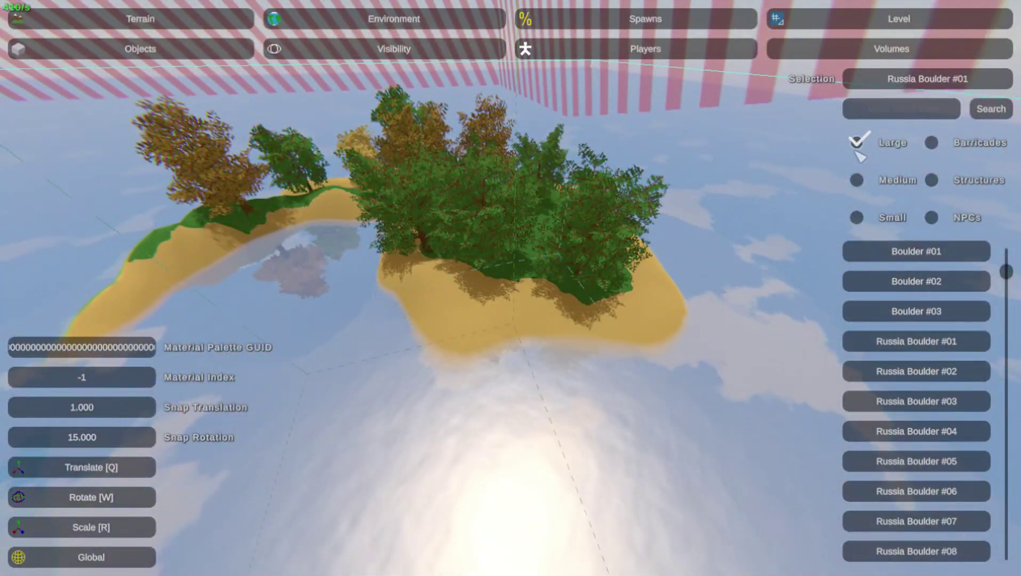
Limit the object list to small objects, and try out Artifact #3 at the shoreline before deleting it
click(856, 143)
click(856, 217)
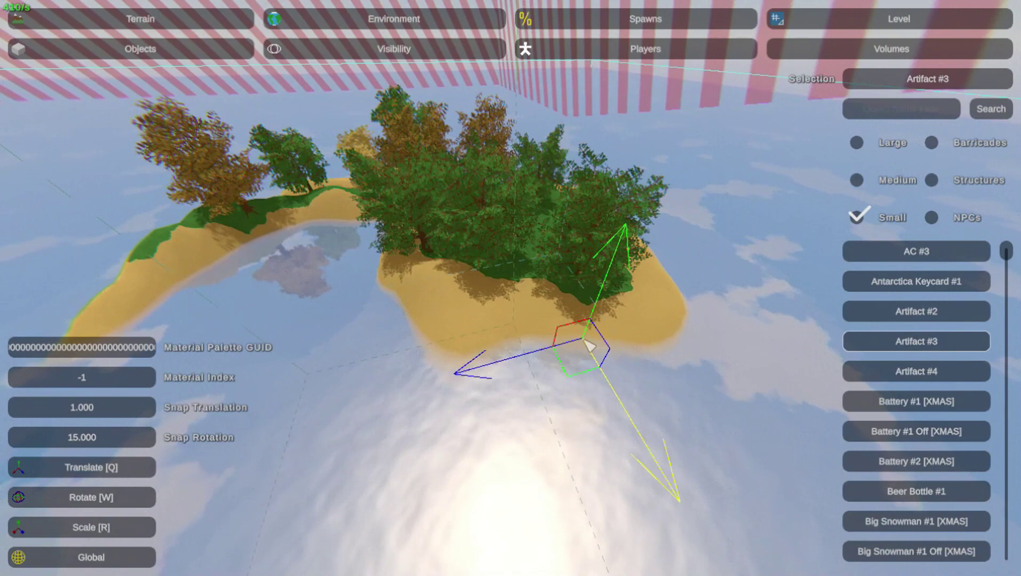
key(w)
right_drag(584, 340, 512, 289)
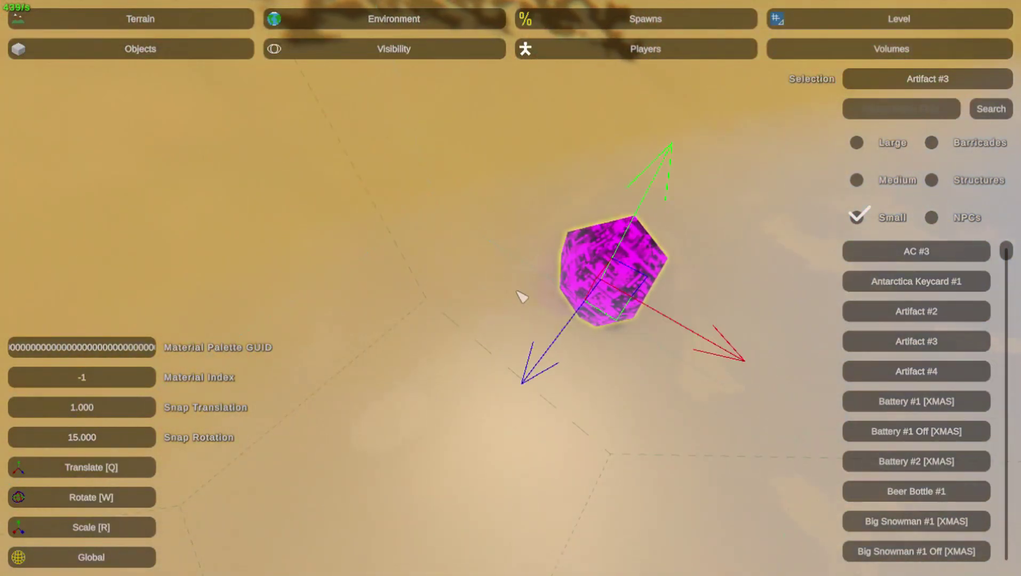
key(Delete)
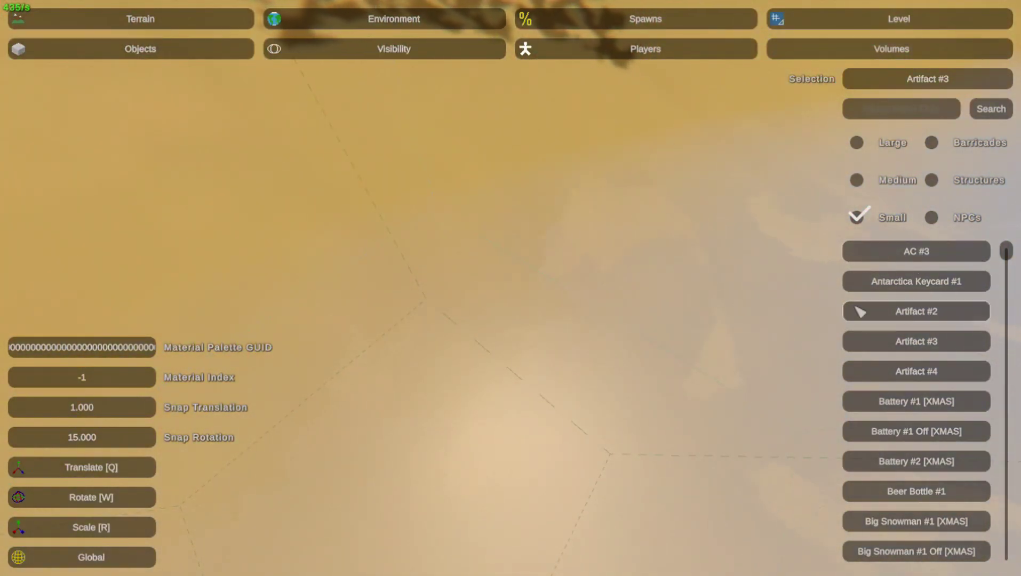
Try placing Antarctica Keycard #1 at the shoreline, and delete it
click(892, 282)
key(e)
key(Delete)
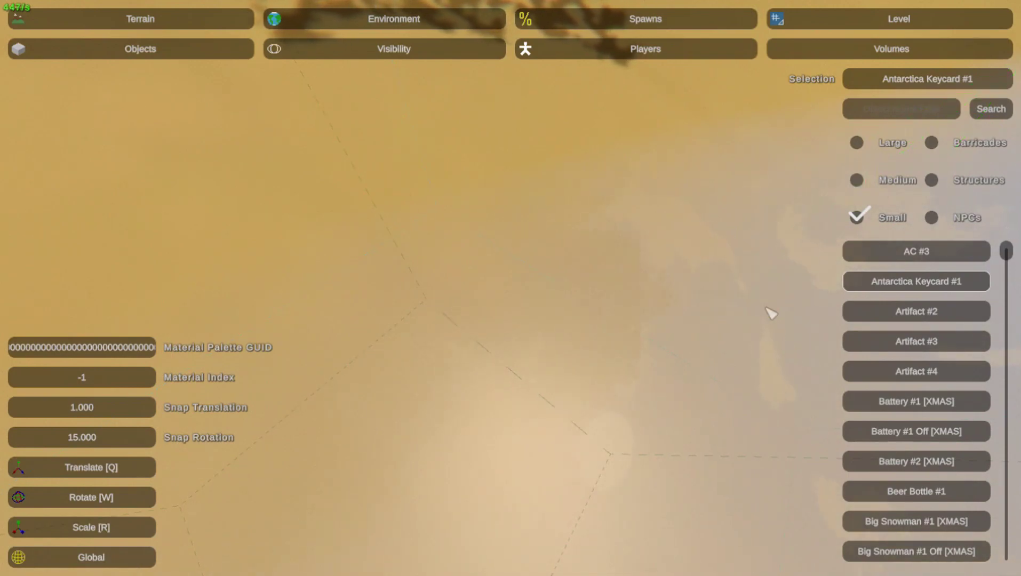
key(s)
right_drag(765, 308, 510, 288)
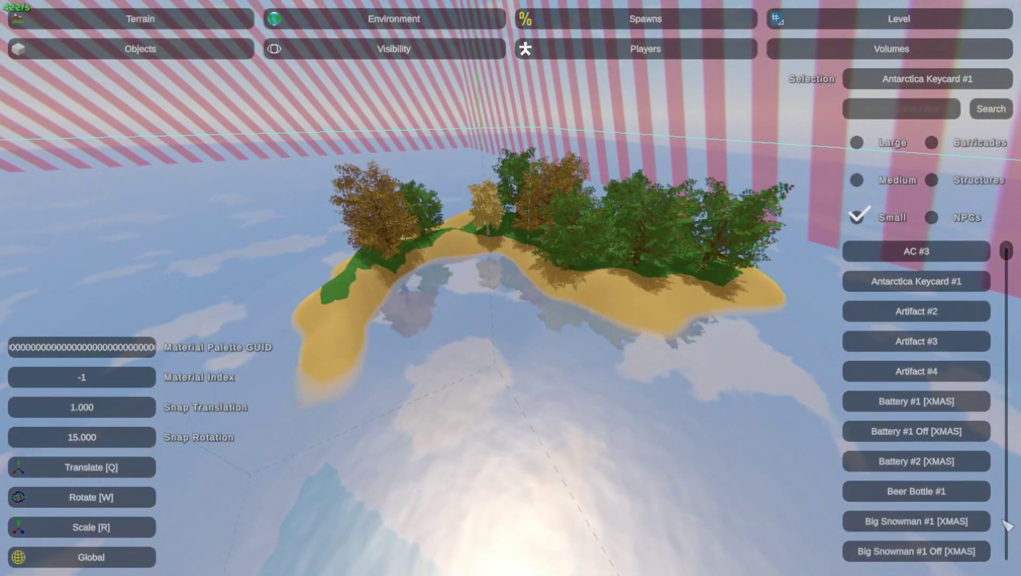
Place a Beer Bottle #1 on the sandy slope near the water
key(w)
right_drag(619, 298, 510, 288)
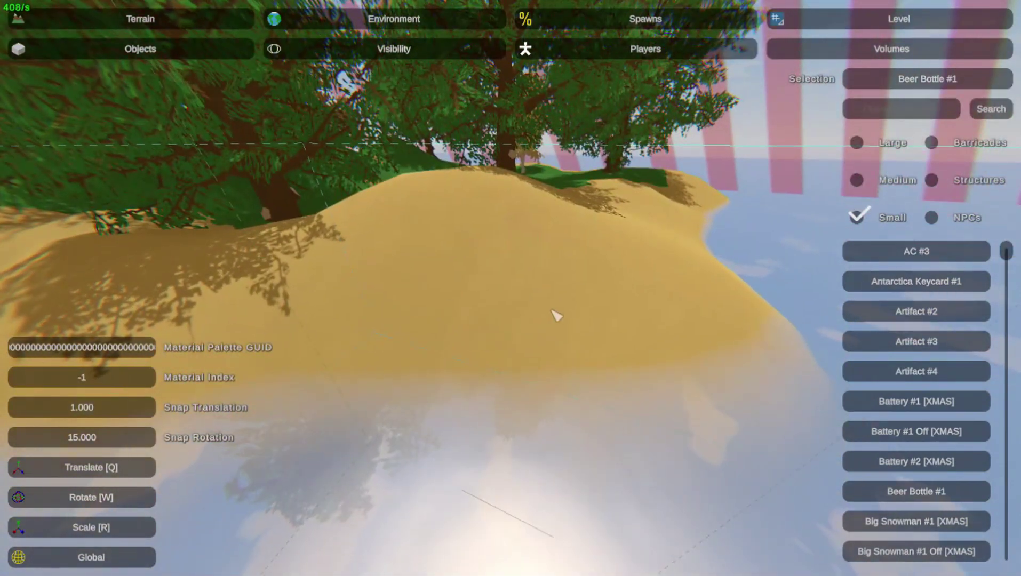
click(888, 369)
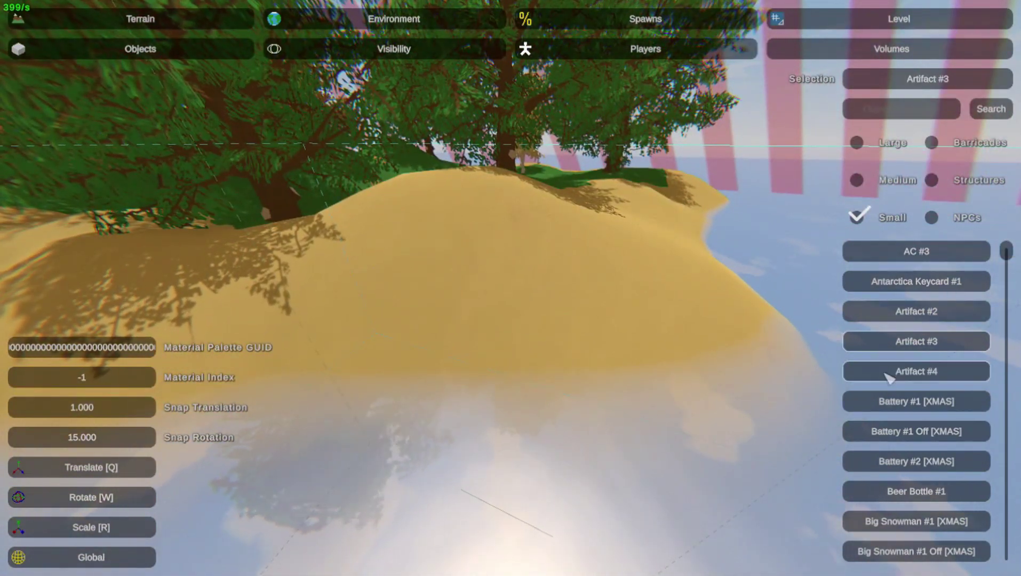
click(904, 490)
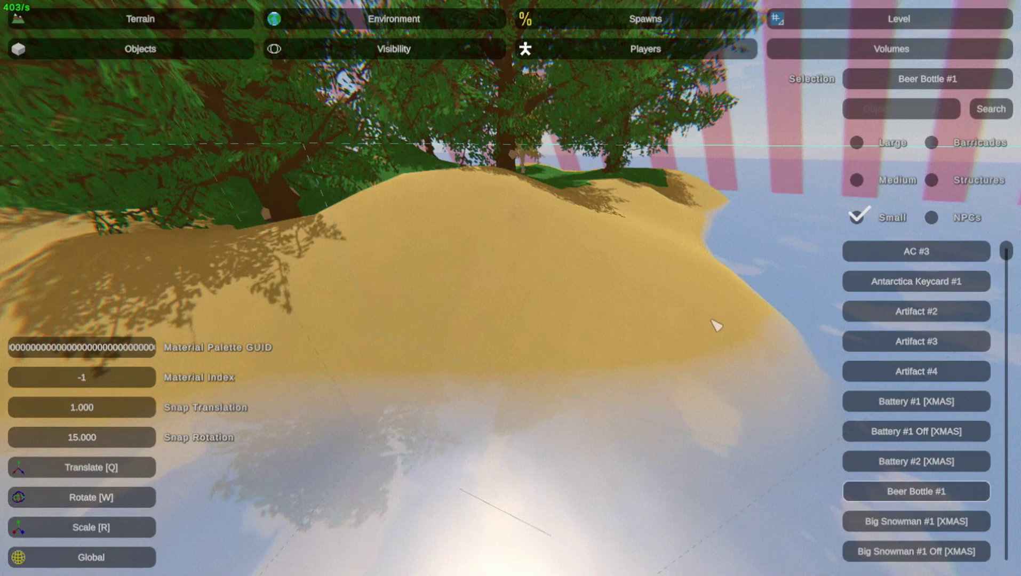
key(e)
key(w)
right_drag(695, 332, 510, 288)
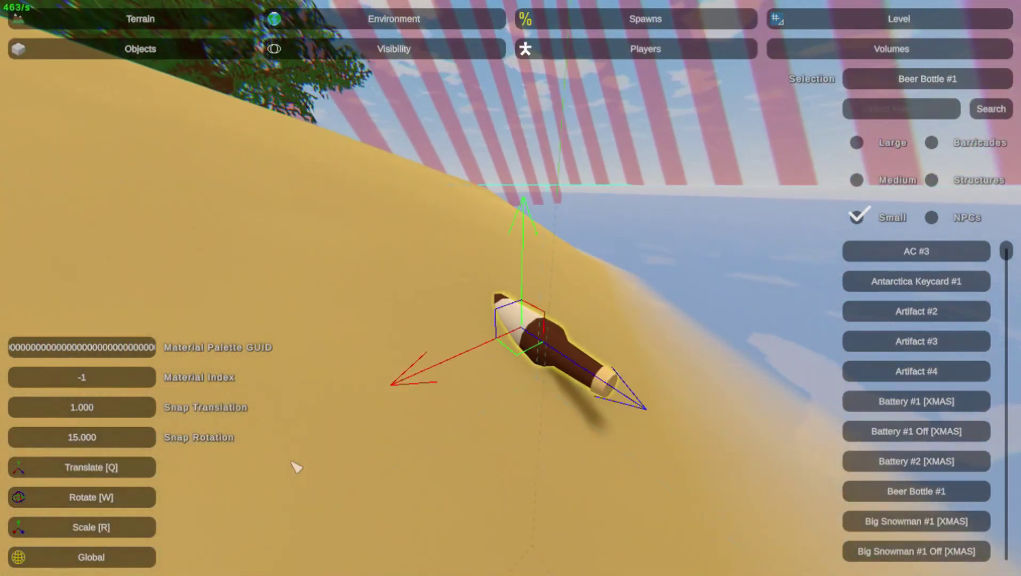
Rotate the beer bottle about several axes so its neck sinks into the sand, and deselect it
click(137, 496)
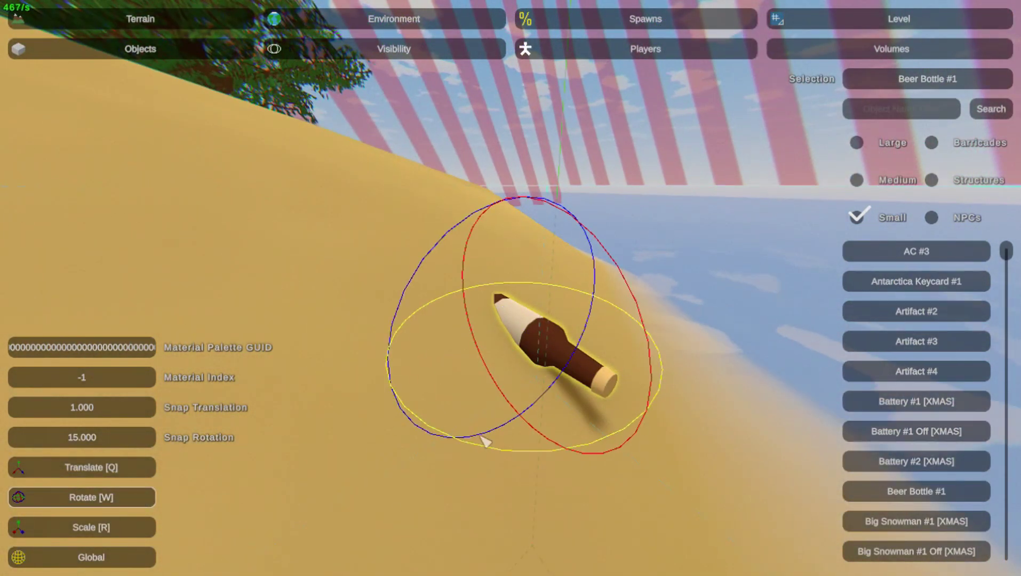
click(110, 496)
drag(587, 424, 430, 484)
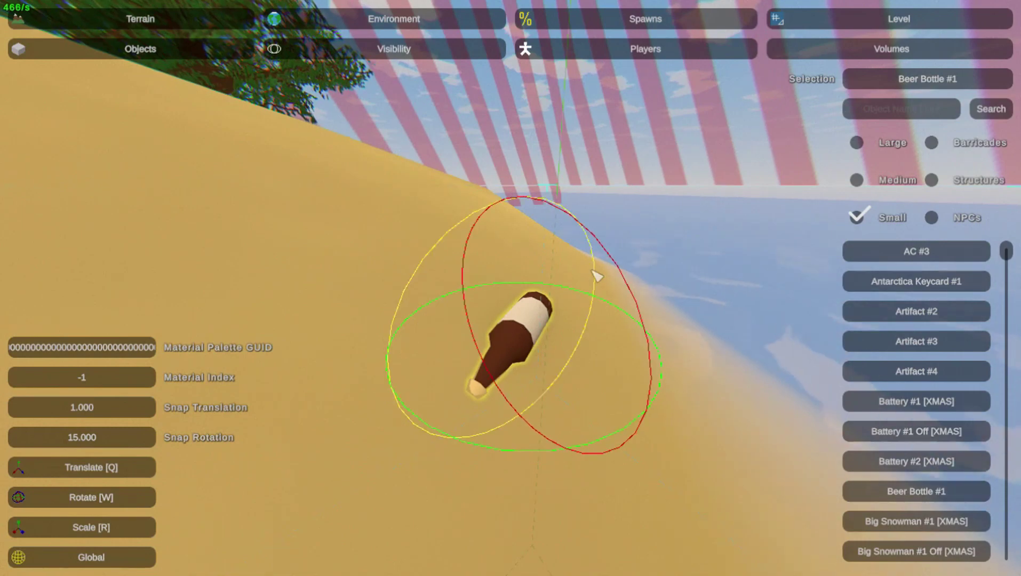
drag(597, 273, 629, 305)
drag(642, 348, 630, 335)
click(635, 350)
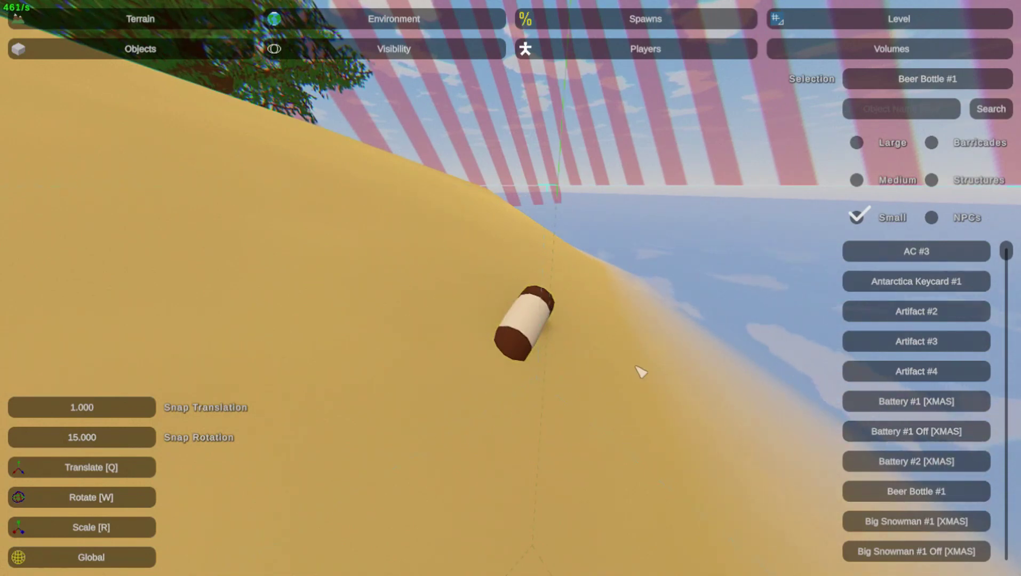
Filter the object list to large and medium objects, excluding small ones
key(s)
right_drag(640, 371, 574, 397)
key(s)
key(w)
key(s)
key(w)
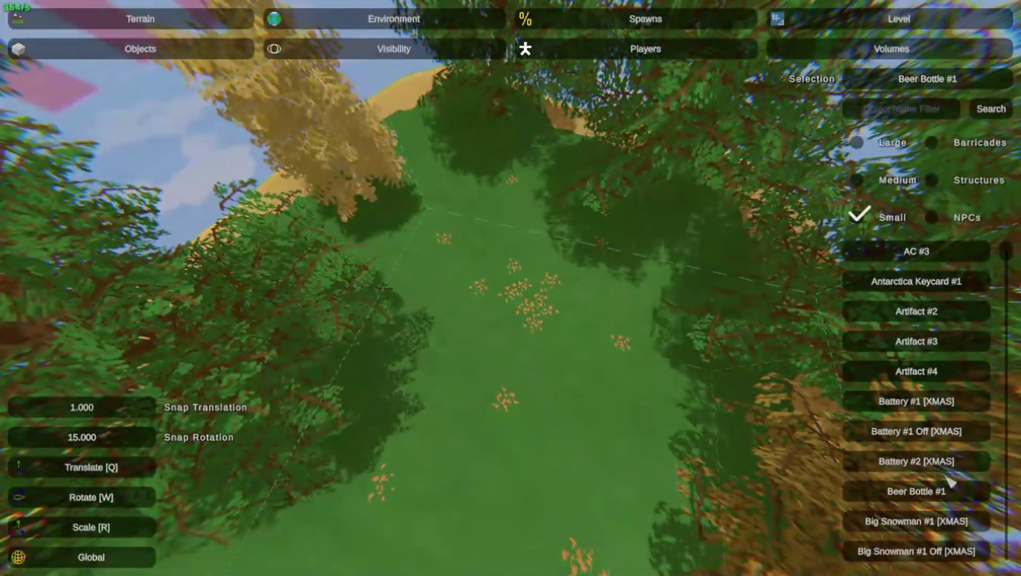
scroll(951, 482, down, 4)
click(857, 142)
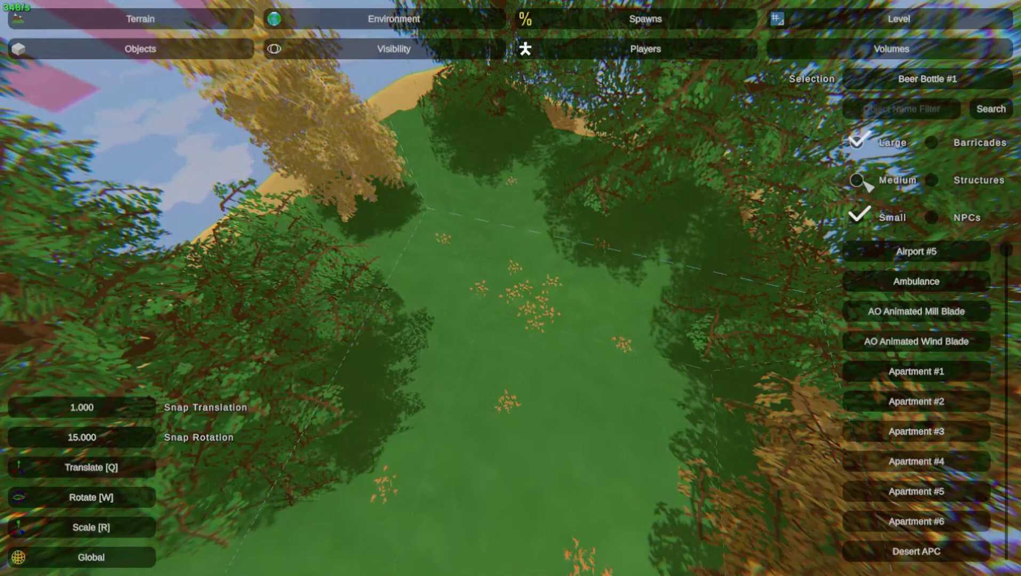
click(857, 178)
click(856, 141)
click(856, 217)
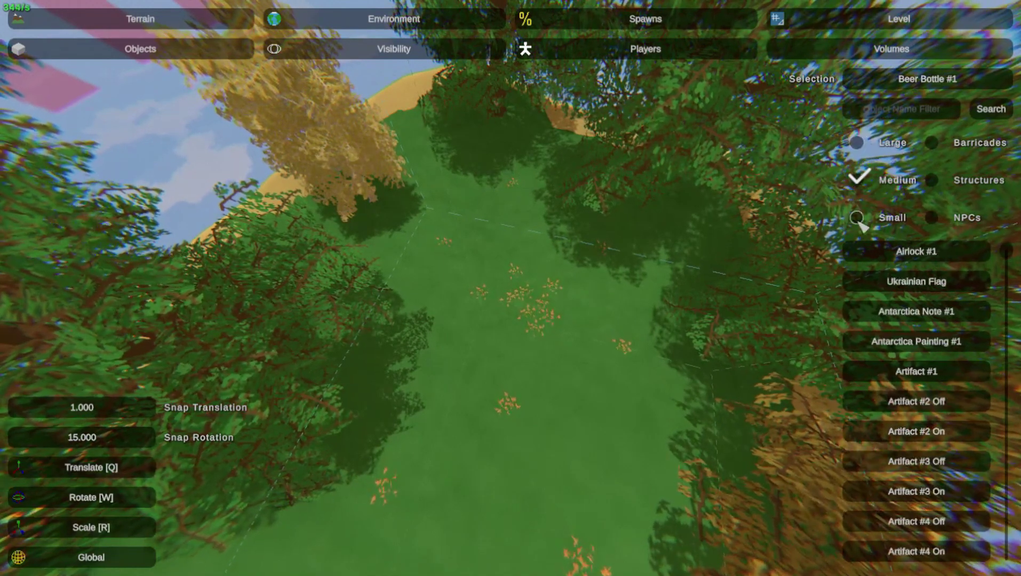
click(856, 142)
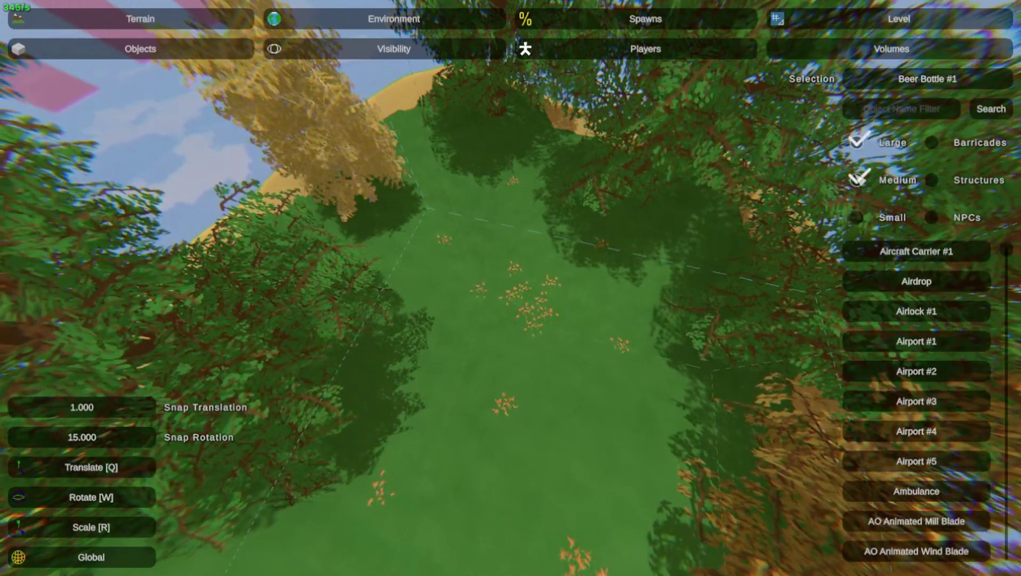
Place an Airdrop crate on the sandy beach near the water
click(926, 286)
right_drag(691, 372, 691, 372)
right_drag(507, 294, 507, 295)
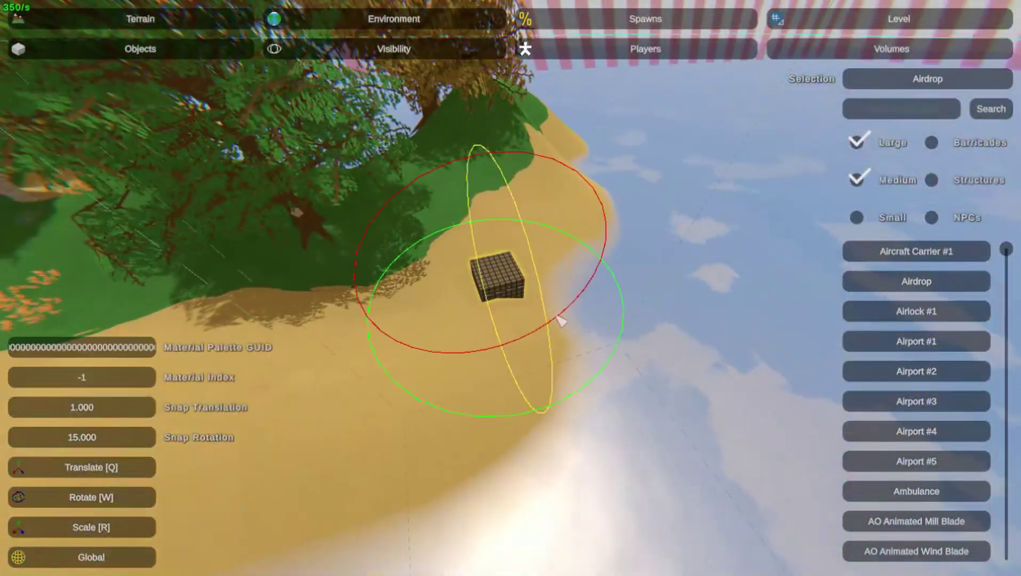
Rotate the Airdrop crate about several axes so it sits tilted on the beach
key(w)
right_drag(557, 319, 557, 319)
drag(561, 209, 510, 340)
drag(550, 404, 434, 305)
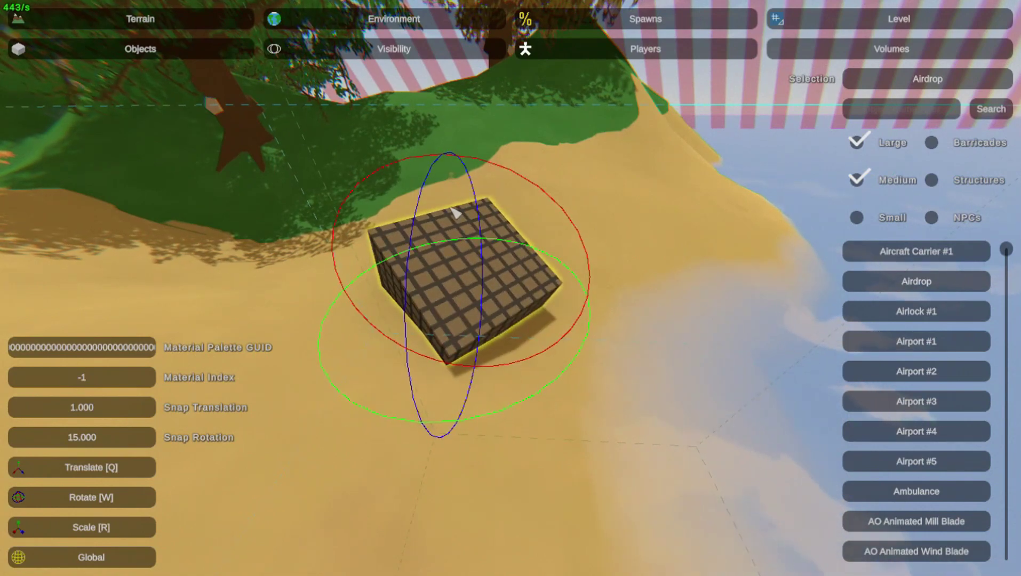
drag(454, 214, 406, 272)
Move the Airdrop crate down and sideways so it is partly buried in the sand, and deselect it
click(90, 467)
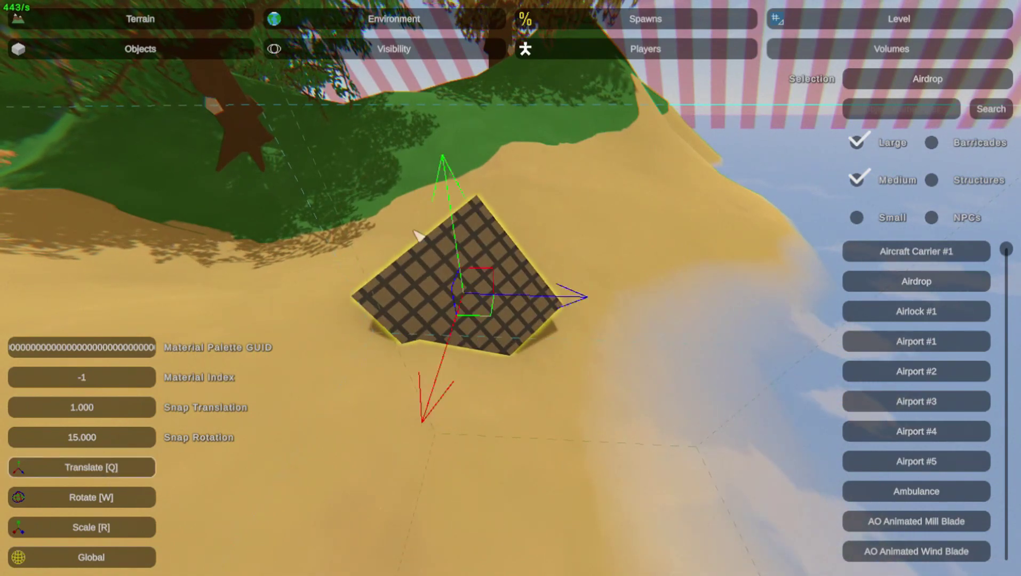
drag(447, 224, 462, 282)
click(512, 223)
key(d)
right_drag(512, 223, 485, 283)
click(462, 236)
drag(410, 319, 363, 364)
drag(439, 243, 444, 262)
click(477, 270)
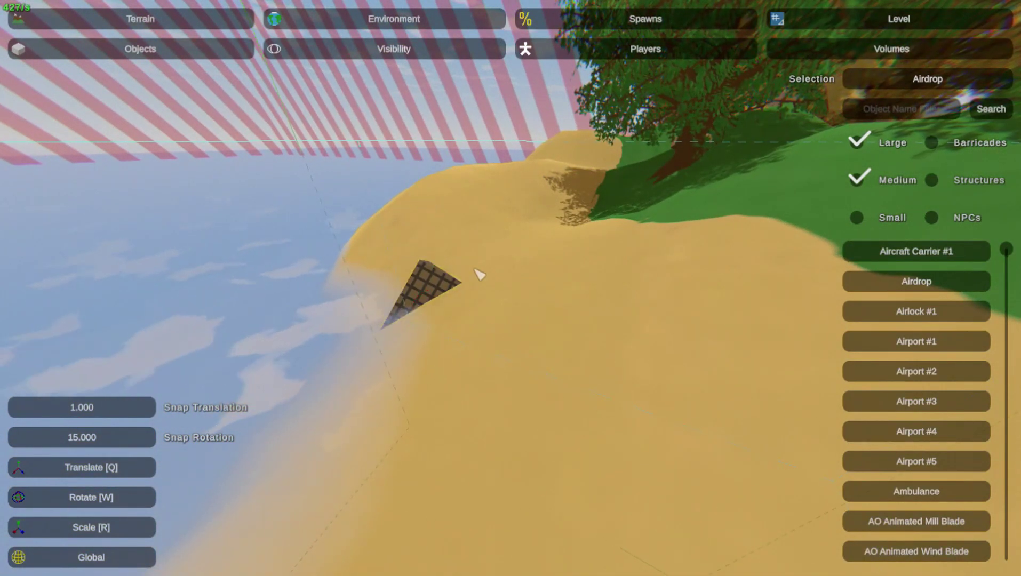
Switch to terrain material painting and select Yukon Dirt 00 as the brush material
key(a)
right_drag(477, 271, 512, 286)
click(155, 19)
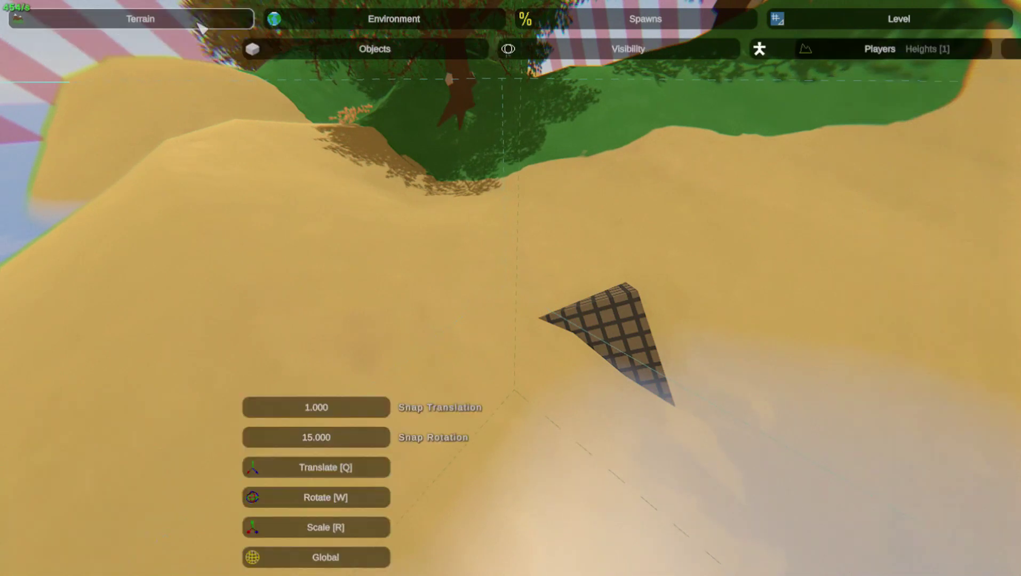
click(388, 54)
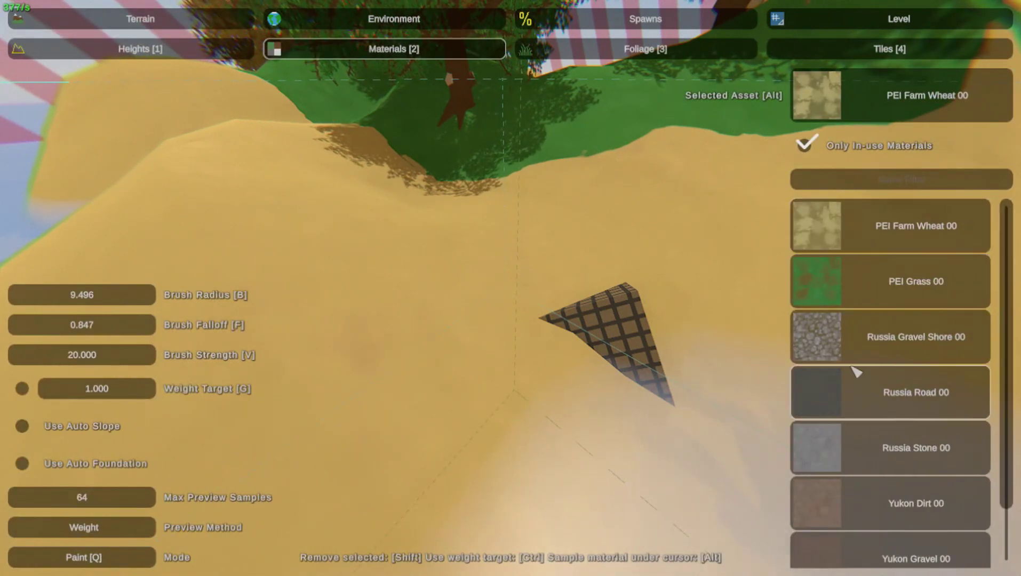
scroll(857, 405, down, 1)
click(859, 450)
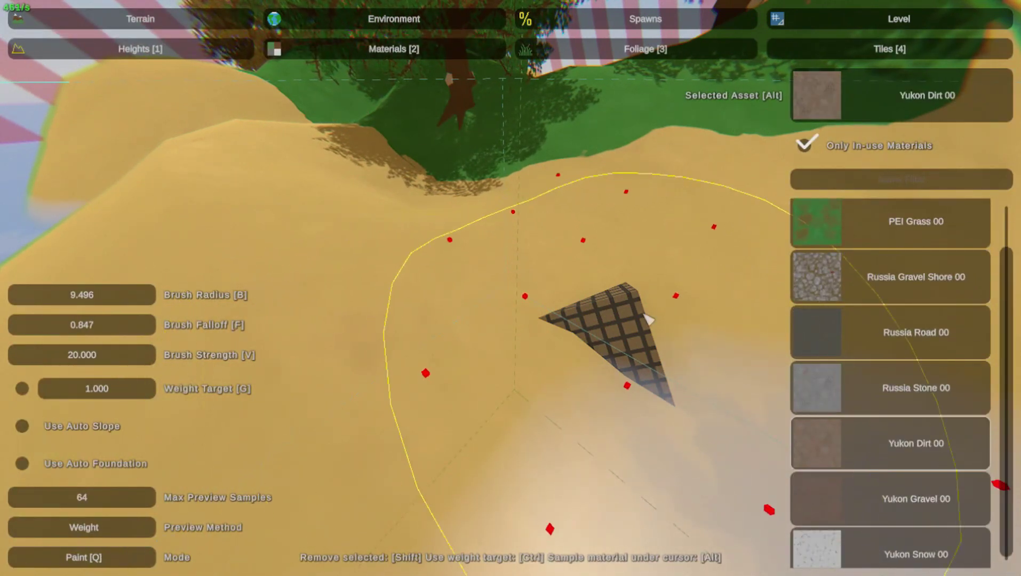
Adjust the brush radius and paint Yukon Dirt 00 onto the sand around the partly buried Airdrop crate
key(b)
mouse_move(613, 344)
mouse_down()
mouse_move(640, 369)
mouse_move(576, 321)
mouse_up()
drag(673, 359, 665, 317)
Switch from terrain material painting to level object placement, facing the grassy interior of the island
right_drag(665, 317, 510, 288)
key(s)
key(w)
key(s)
key(d)
key(w)
click(804, 17)
click(212, 45)
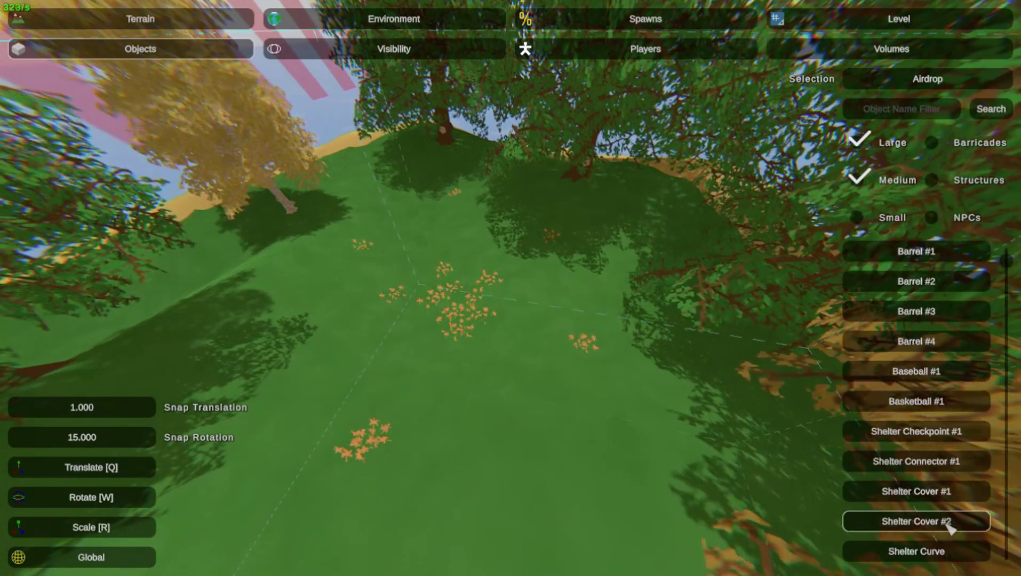
Try out a Shelter Cover #2 on the grass and delete it
key(e)
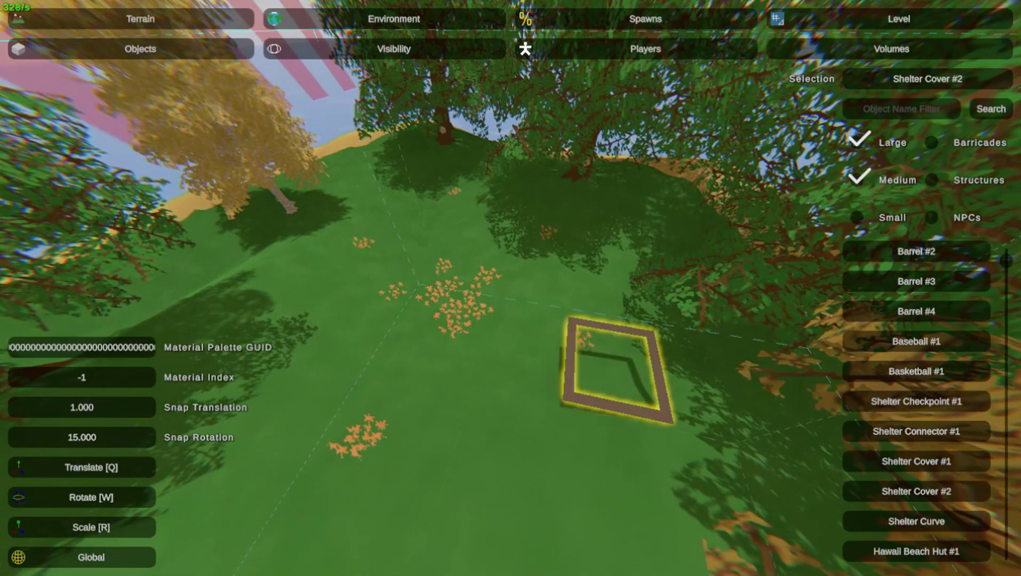
key(w)
right_drag(603, 383, 494, 292)
key(Delete)
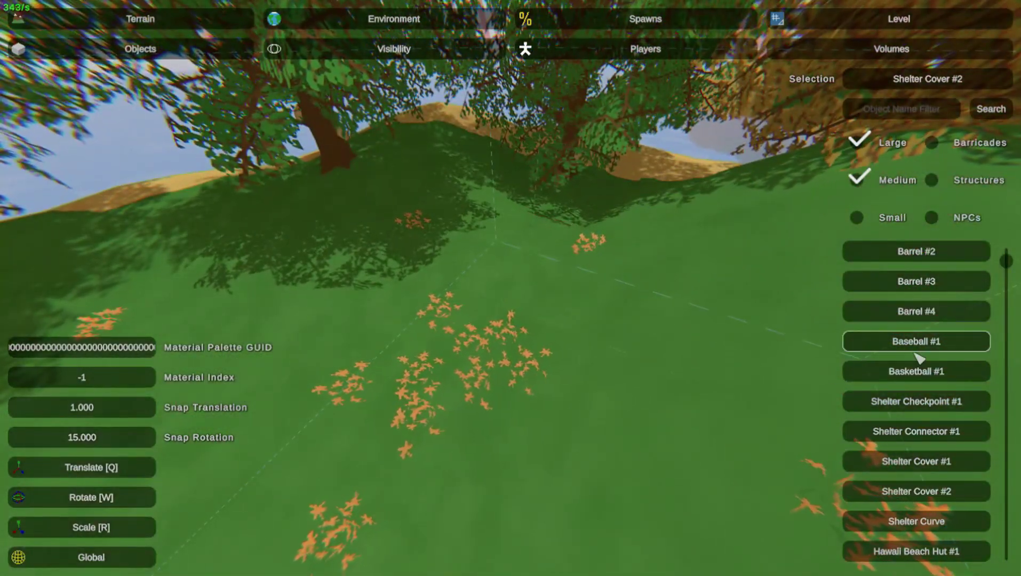
Try out a Billboard #10 on the grass by rotating it, and remove it
scroll(918, 359, down, 3)
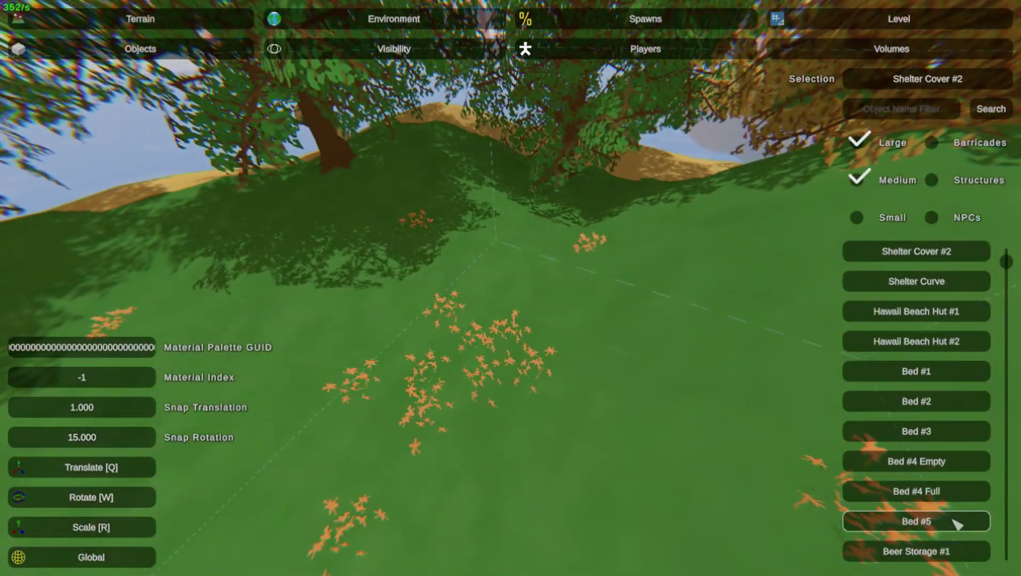
scroll(958, 504, down, 2)
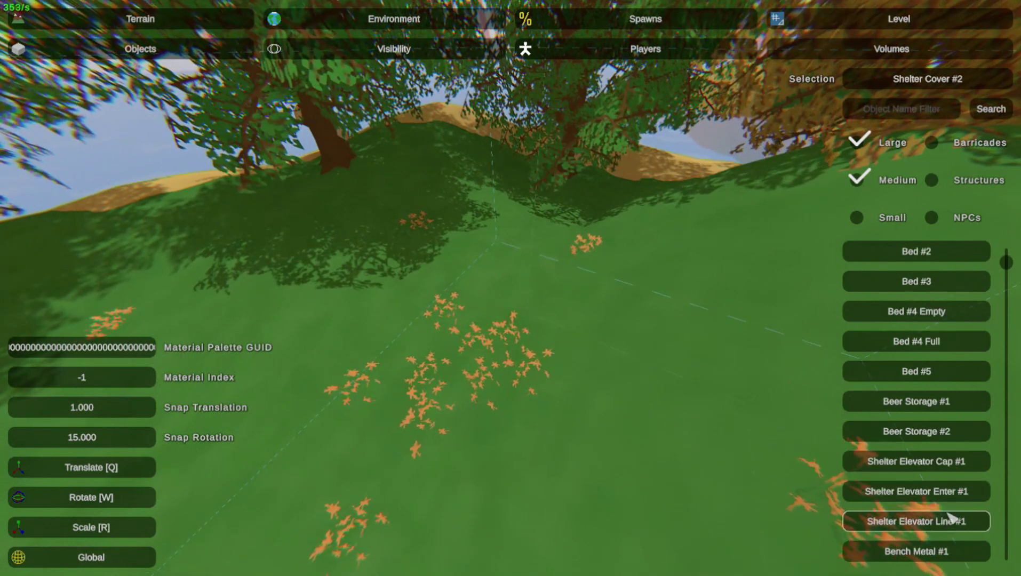
scroll(1003, 528, down, 3)
scroll(989, 514, down, 6)
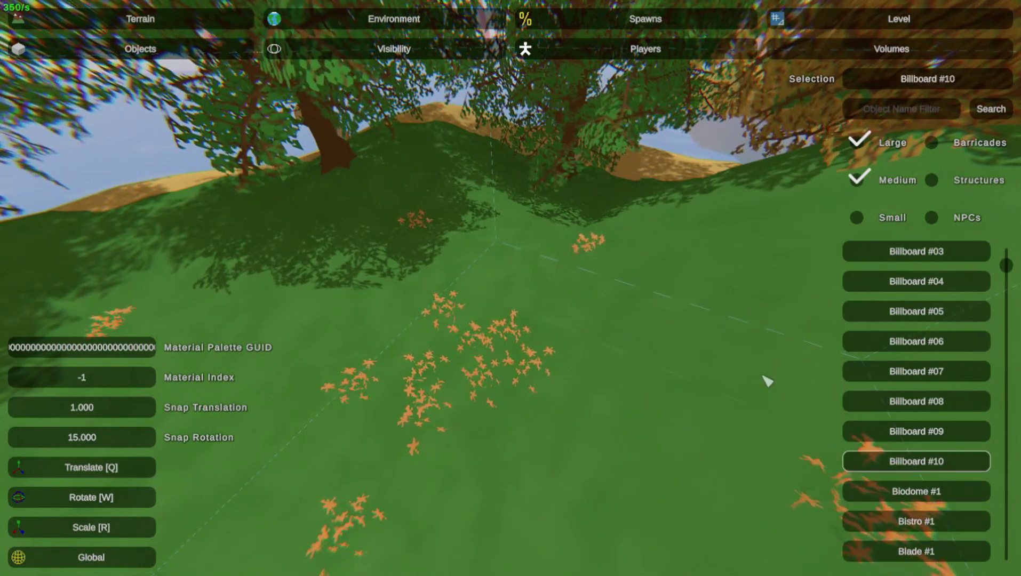
key(e)
right_drag(664, 315, 792, 258)
drag(539, 298, 538, 346)
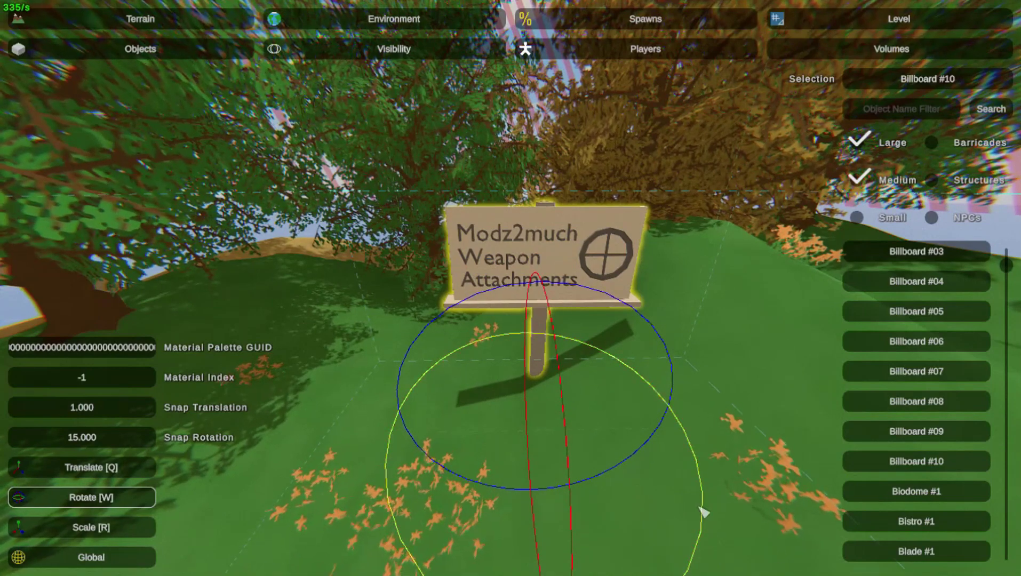
drag(703, 512, 590, 466)
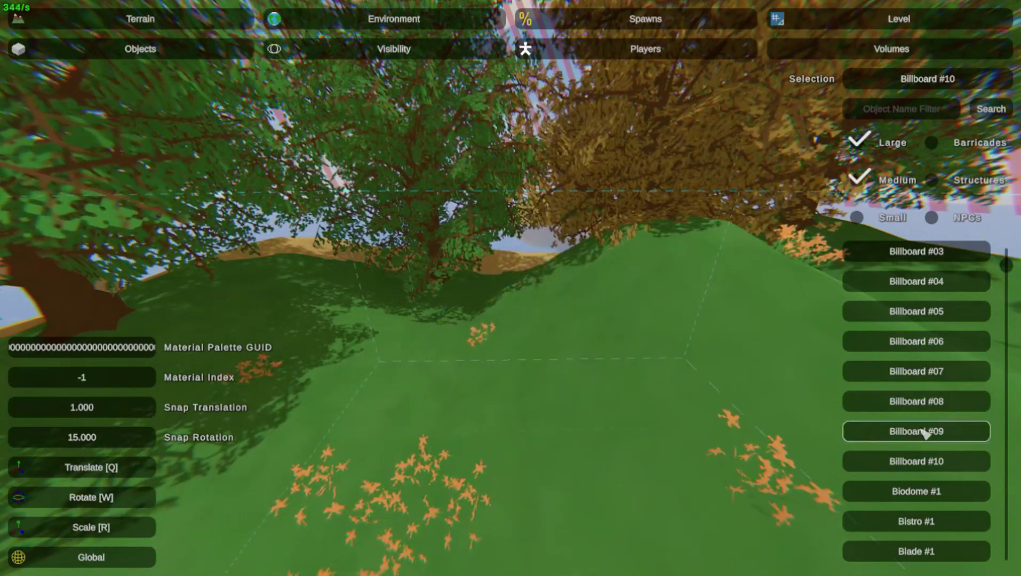
Filter the object list to Structures only, excluding Large, Medium and Small objects
scroll(923, 432, down, 10)
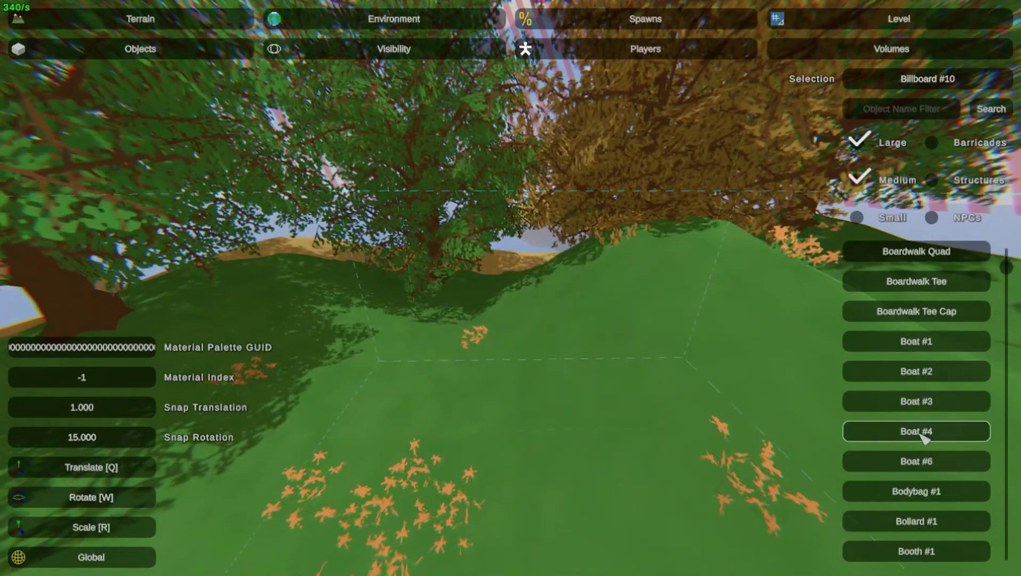
scroll(923, 436, down, 3)
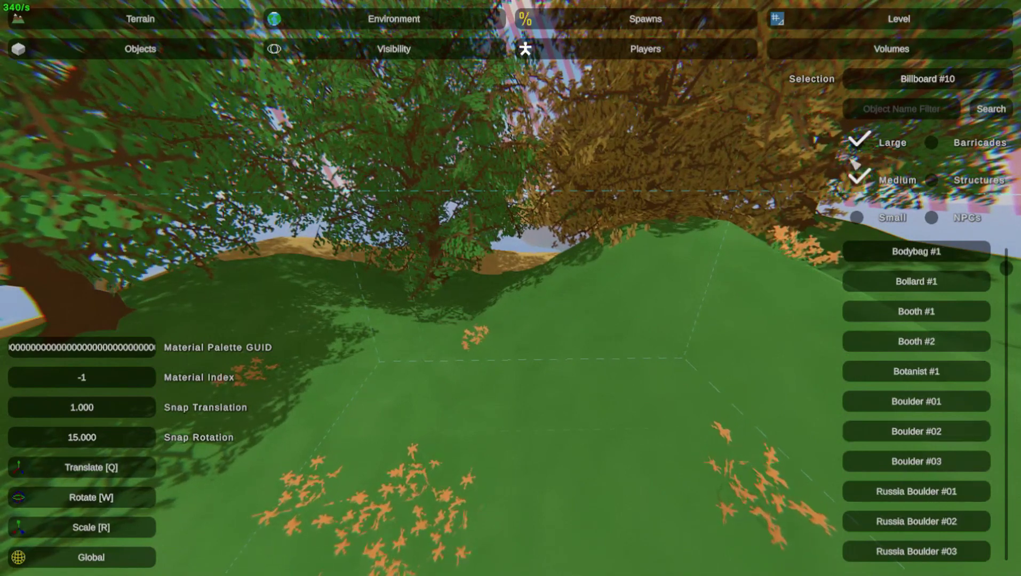
click(856, 218)
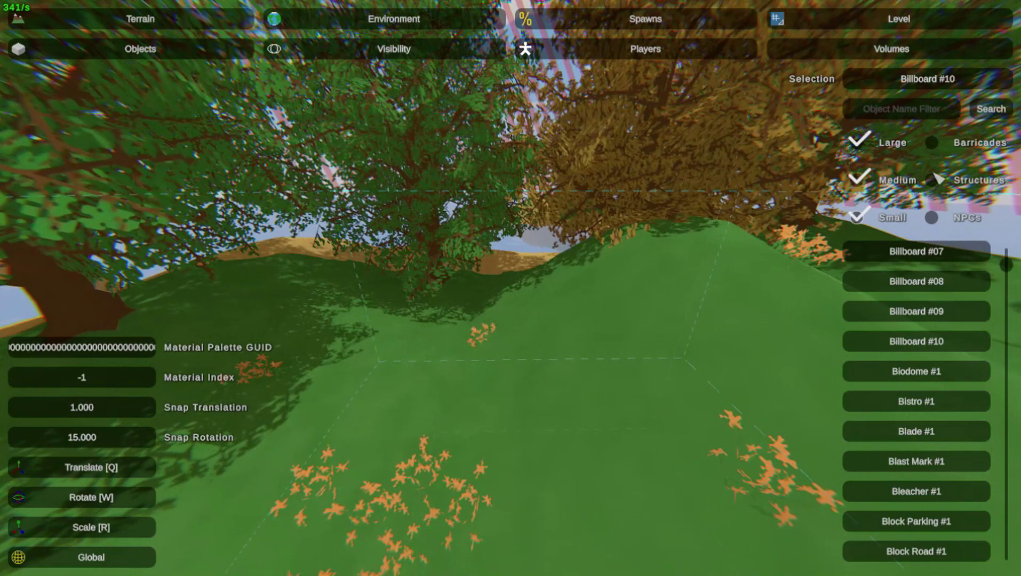
click(857, 142)
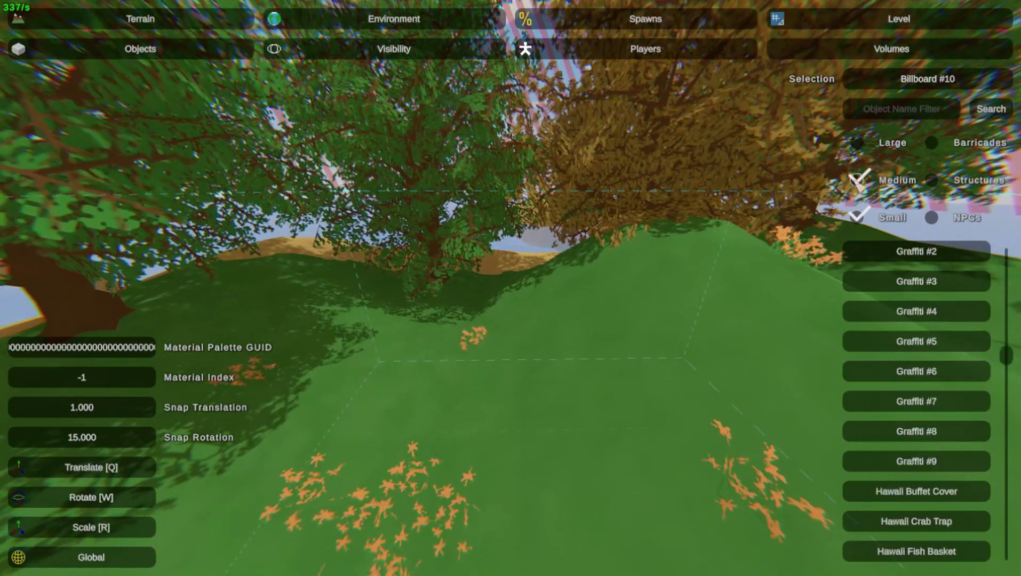
click(856, 218)
click(932, 181)
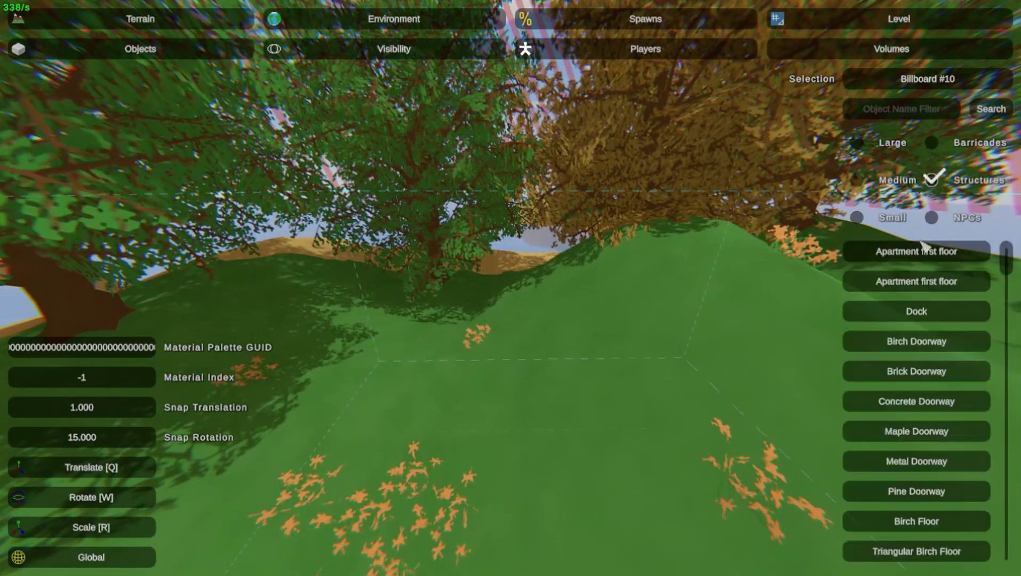
Place a Brick Doorway on the grass as a trial and delete it
click(916, 371)
key(e)
key(Delete)
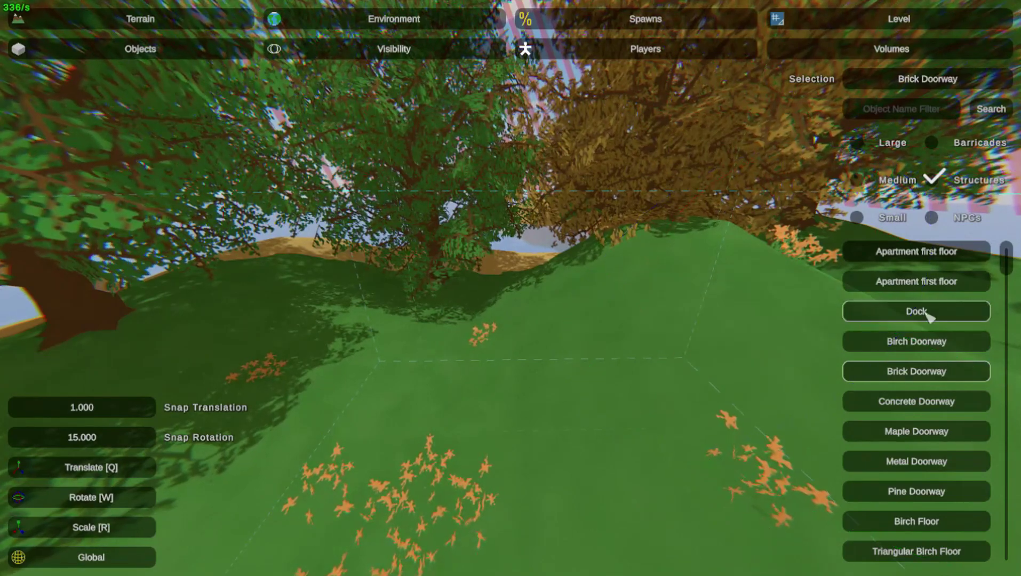
Try out an Apartment first floor structure on the grass, look it over and delete it
key(e)
mouse_move(717, 313)
right_down()
mouse_move(752, 298)
mouse_move(768, 315)
mouse_move(736, 320)
right_up()
key(s)
key(w)
mouse_move(510, 288)
right_down()
mouse_move(490, 296)
mouse_move(512, 292)
right_up()
key(w)
key(s)
key(Delete)
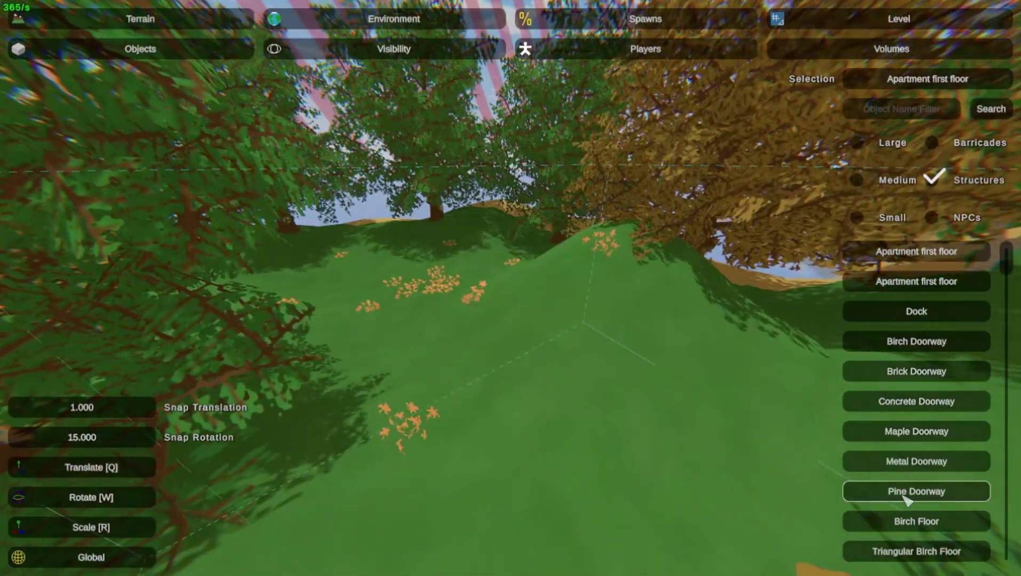
Try out a Metal Doorway and a Concrete Doorway on the grass, deleting each one
click(916, 461)
key(e)
key(Delete)
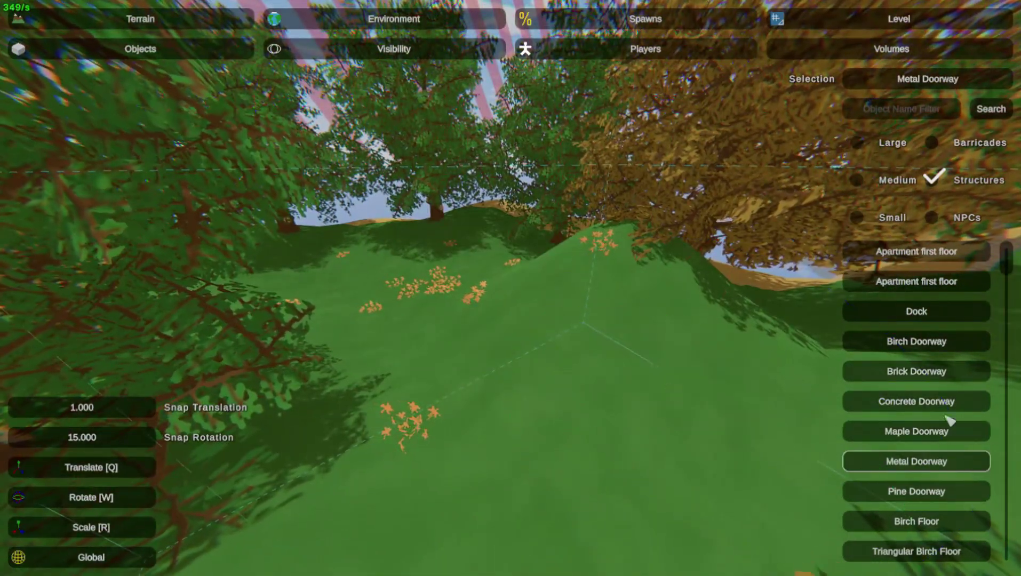
click(941, 402)
key(e)
key(Delete)
Place a Concrete Floor on the grassy hill and shift it along one horizontal axis
scroll(957, 519, down, 4)
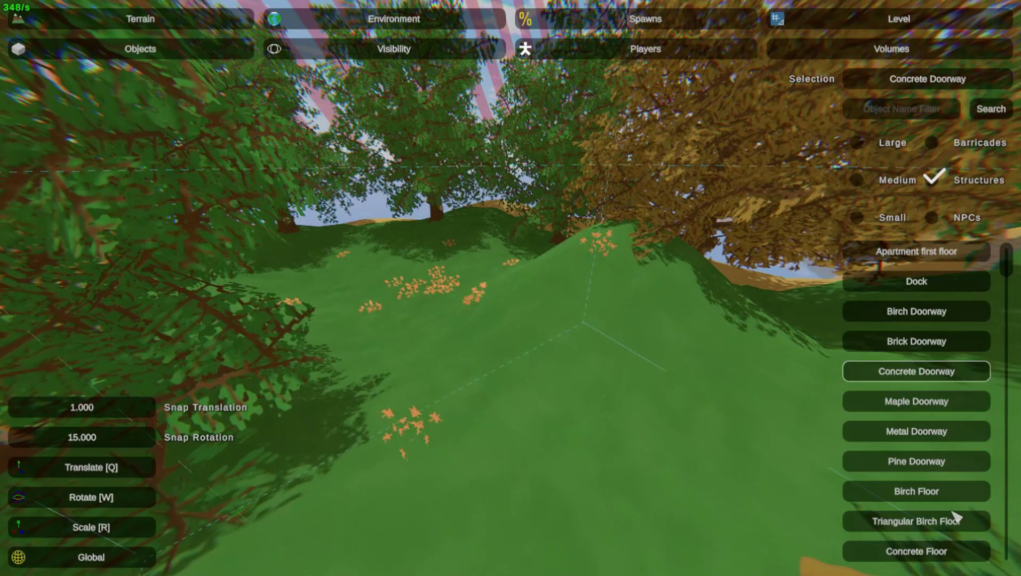
click(946, 473)
key(e)
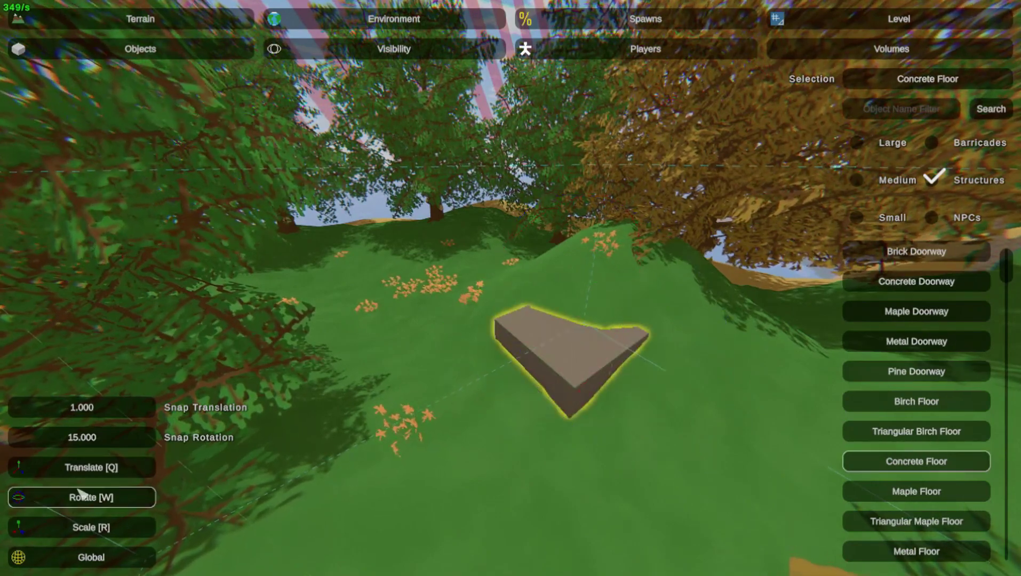
click(81, 467)
drag(478, 368, 446, 413)
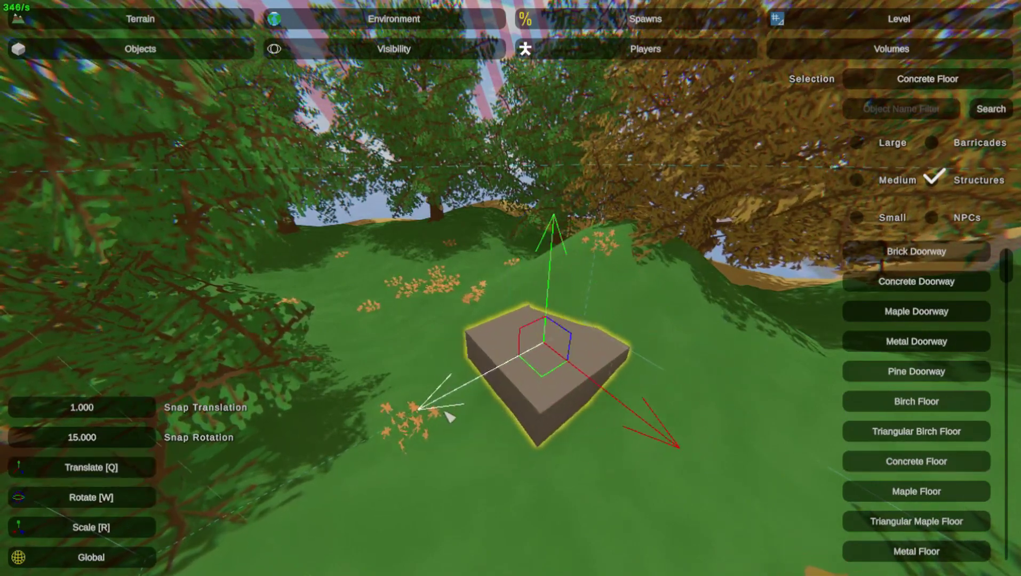
Try duplicating the Concrete Floor and moving it sideways, and delete the selected slab
key(a)
right_drag(446, 412, 568, 477)
right_drag(450, 512, 517, 294)
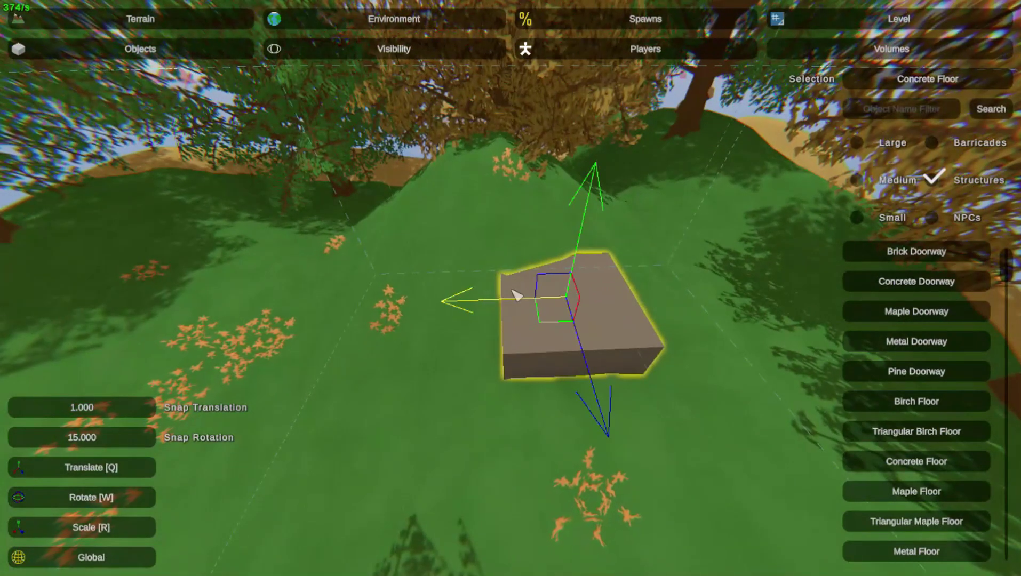
key(ctrl+c)
key(ctrl+v)
drag(497, 312, 350, 310)
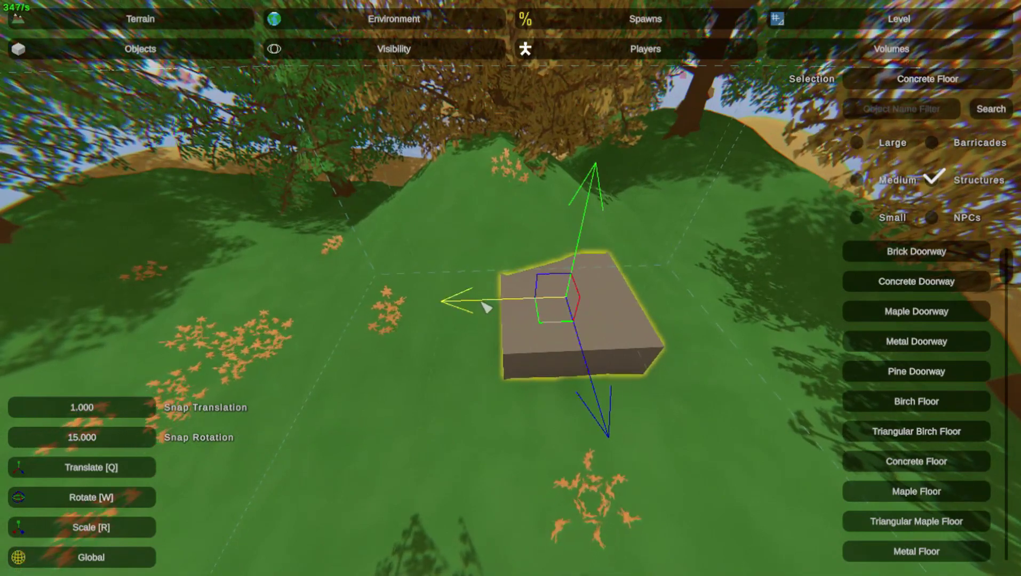
drag(485, 307, 344, 378)
key(Delete)
Scale the Concrete Floor along two axes to stretch it into a larger slab on the hill
click(539, 331)
right_drag(538, 332, 571, 360)
click(127, 532)
key(s)
right_drag(510, 288, 480, 288)
drag(588, 265, 454, 286)
key(a)
right_drag(454, 286, 510, 288)
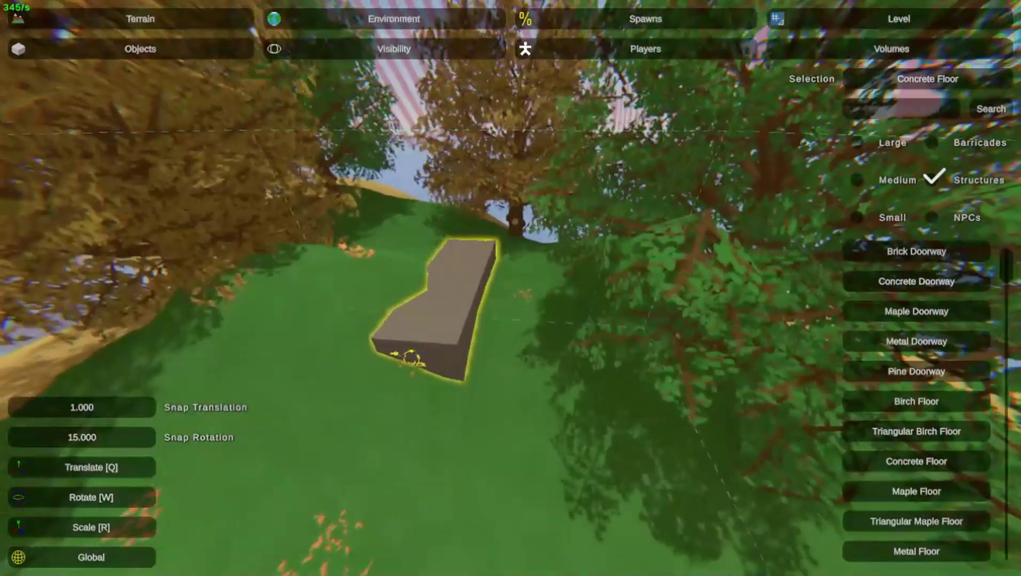
drag(556, 285, 843, 308)
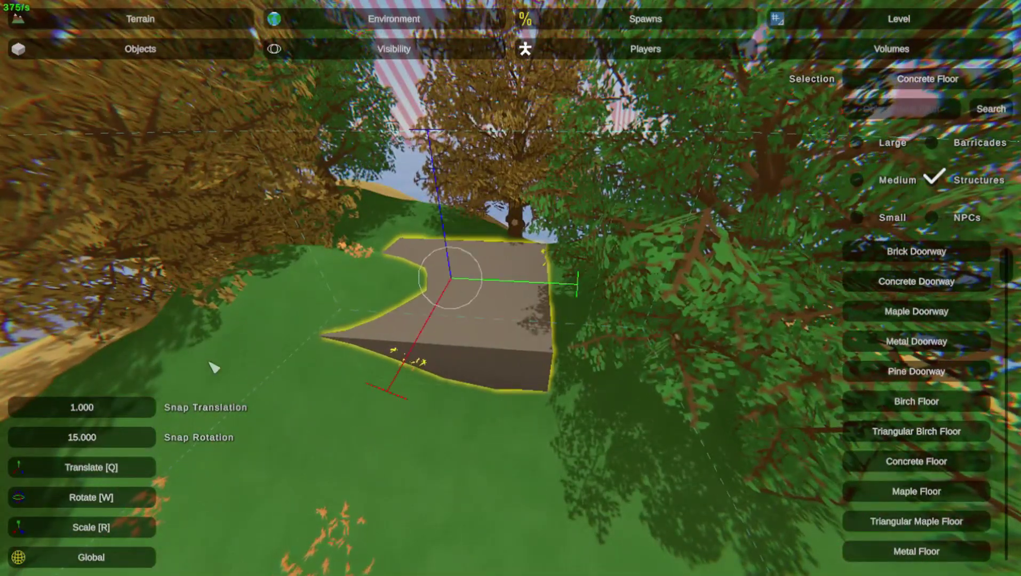
Move the enlarged Concrete Floor to another spot on the grass and adjust its height
click(129, 470)
right_drag(129, 469, 240, 472)
key(a)
right_drag(510, 288, 539, 315)
key(e)
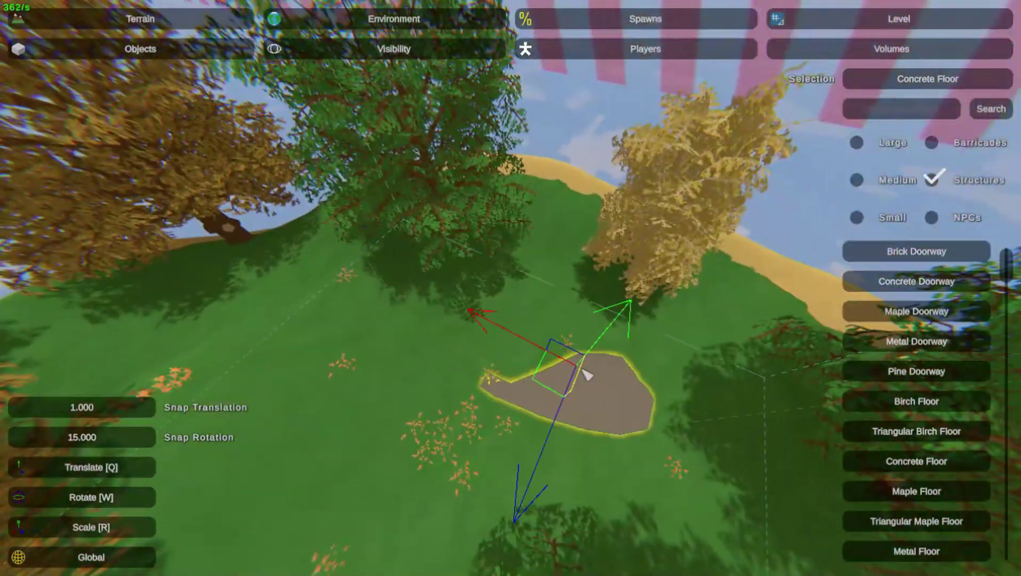
drag(603, 337, 611, 318)
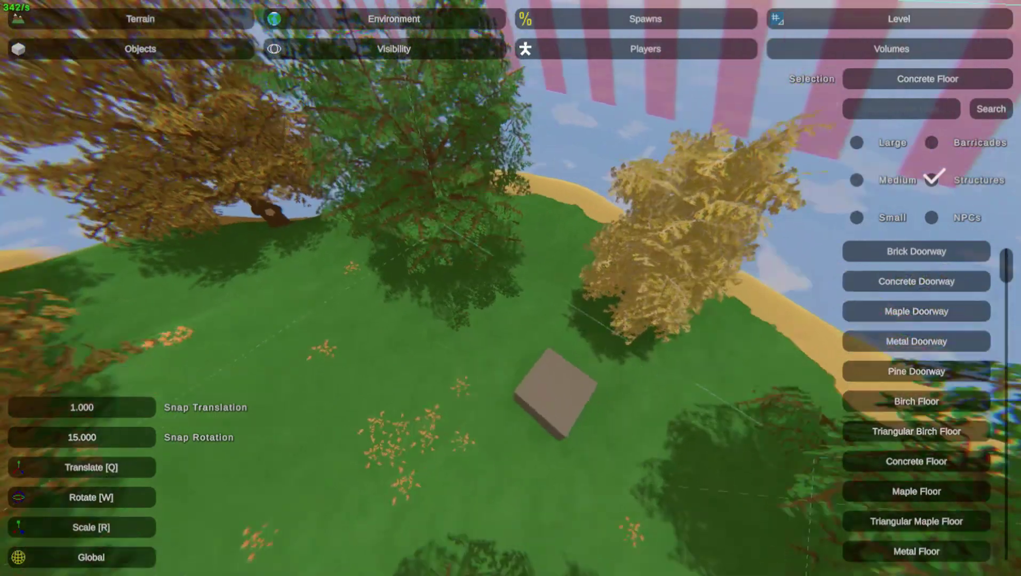
Duplicate the unscaled Concrete Floor and slide one slab over so the two sit edge to edge
key(d)
right_drag(510, 288, 516, 246)
key(w)
click(519, 284)
key(s)
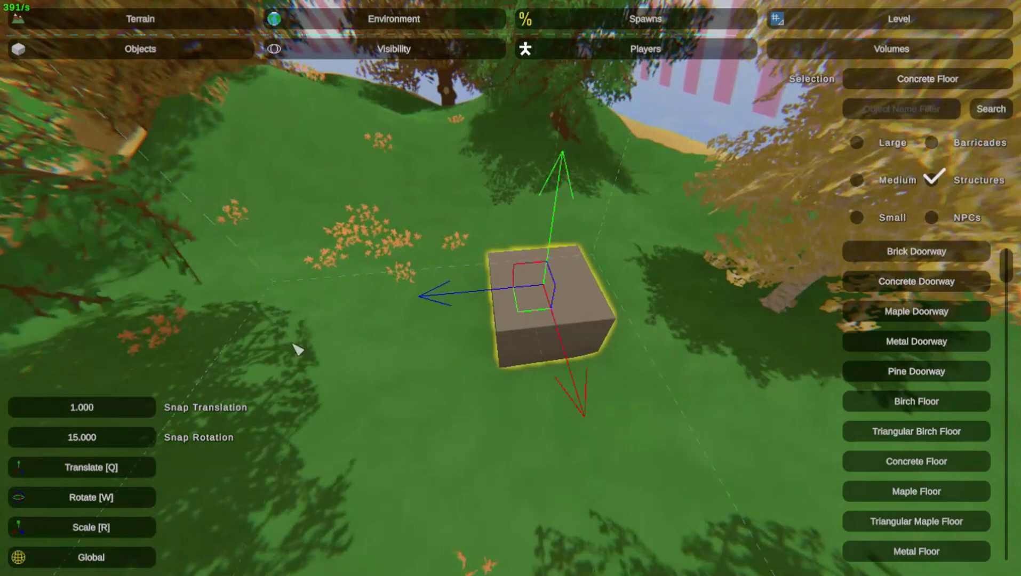
drag(447, 303, 333, 303)
key(ctrl+v)
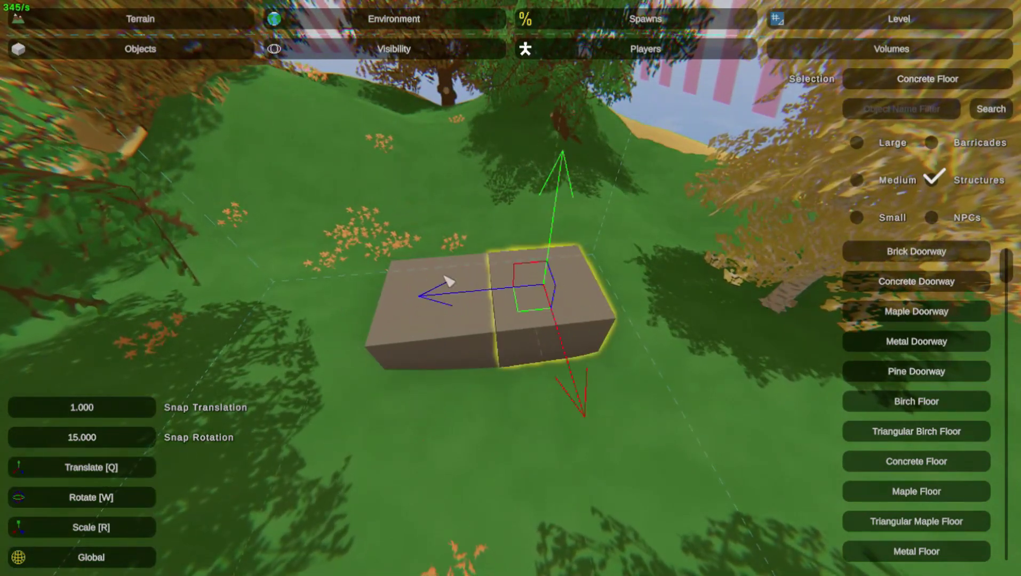
Extend the Concrete Floor slabs into a straight row of three and deselect them
drag(473, 291, 560, 338)
click(464, 326)
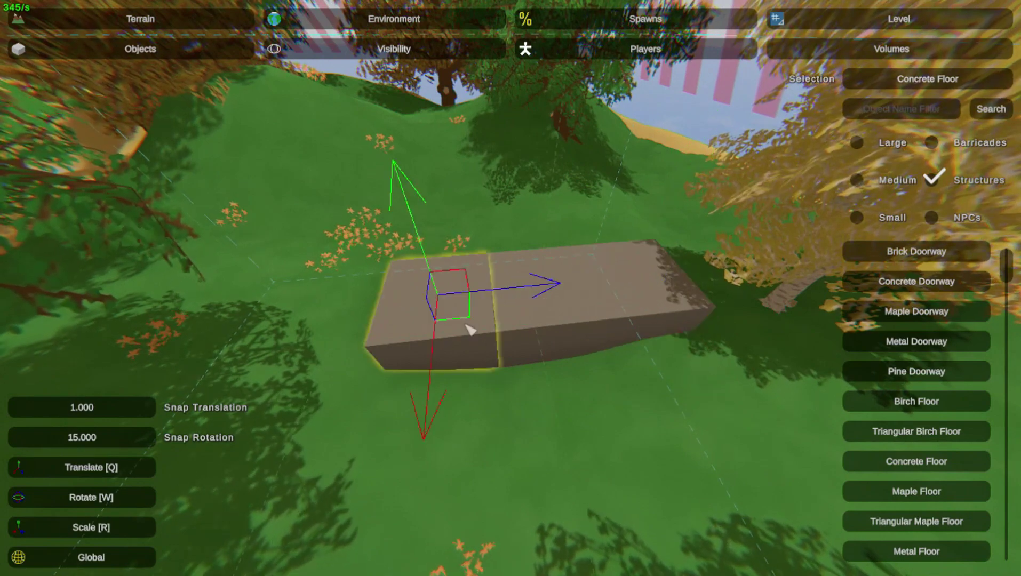
drag(519, 287, 528, 290)
click(534, 313)
right_drag(534, 314, 510, 287)
key(a)
click(633, 323)
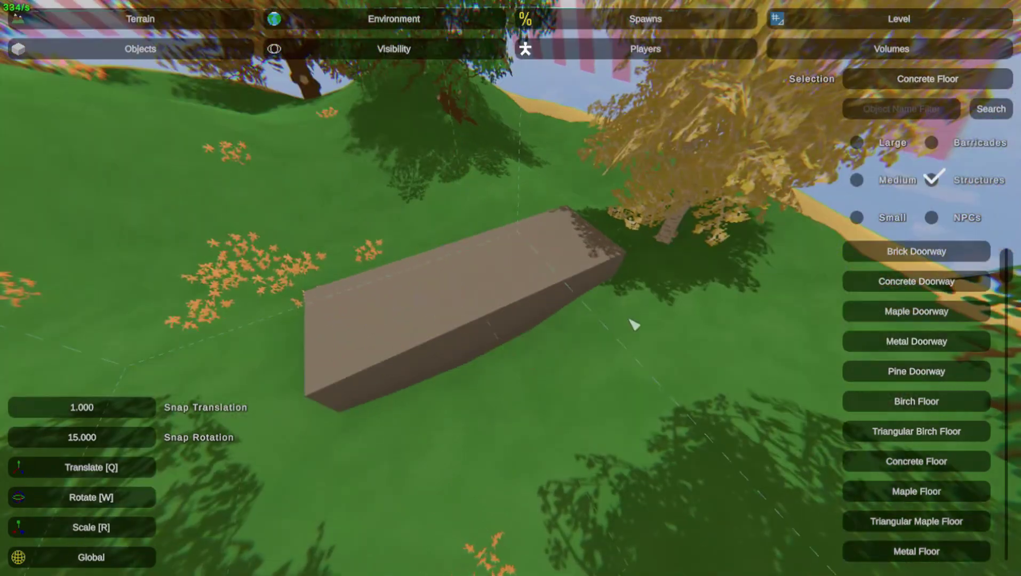
Select the whole row of Concrete Floors and duplicate it alongside to widen the platform
key(a)
right_drag(633, 324, 510, 288)
drag(542, 451, 747, 250)
drag(569, 273, 630, 283)
key(ctrl+v)
click(630, 366)
Place a Metal Pillar at a corner of the concrete platform and lower it into the ground
right_drag(630, 365, 603, 293)
key(s)
key(a)
key(w)
scroll(949, 552, down, 5)
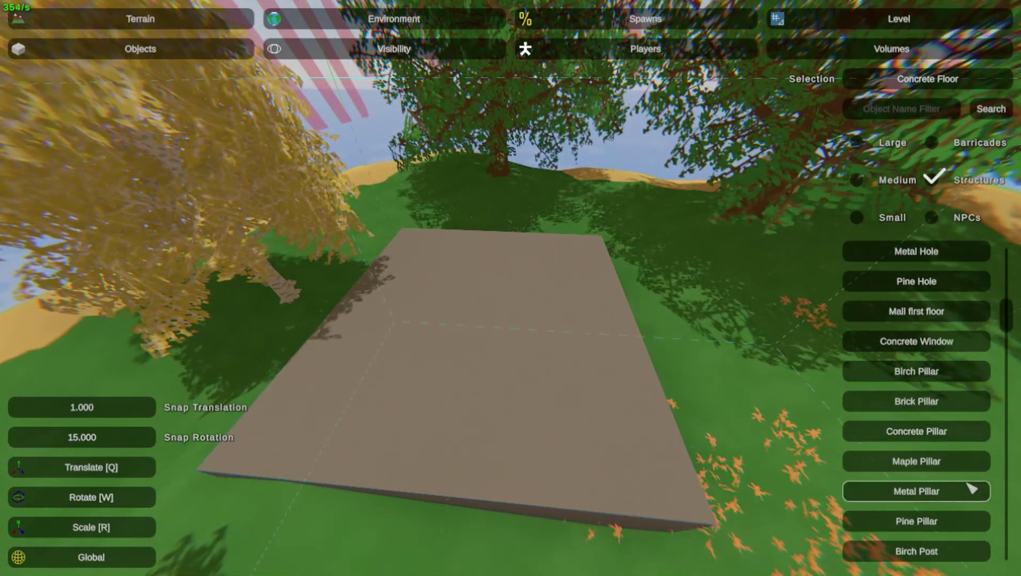
click(967, 487)
key(e)
right_drag(714, 525, 510, 288)
drag(501, 270, 511, 368)
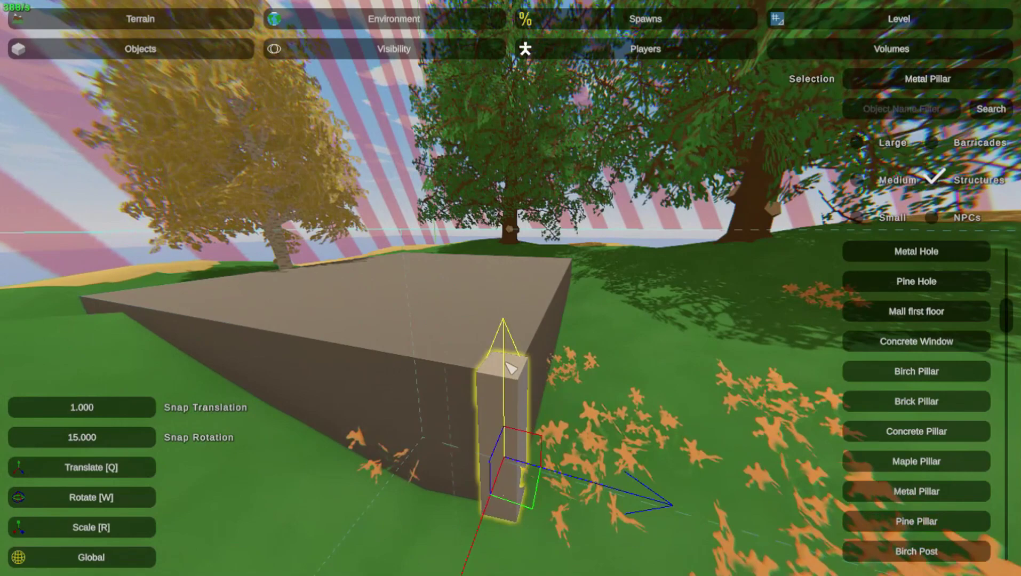
Duplicate the Metal Pillar so one stands at each of two adjacent platform corners
right_drag(512, 368, 510, 288)
key(d)
key(w)
drag(492, 298, 788, 315)
key(ctrl+v)
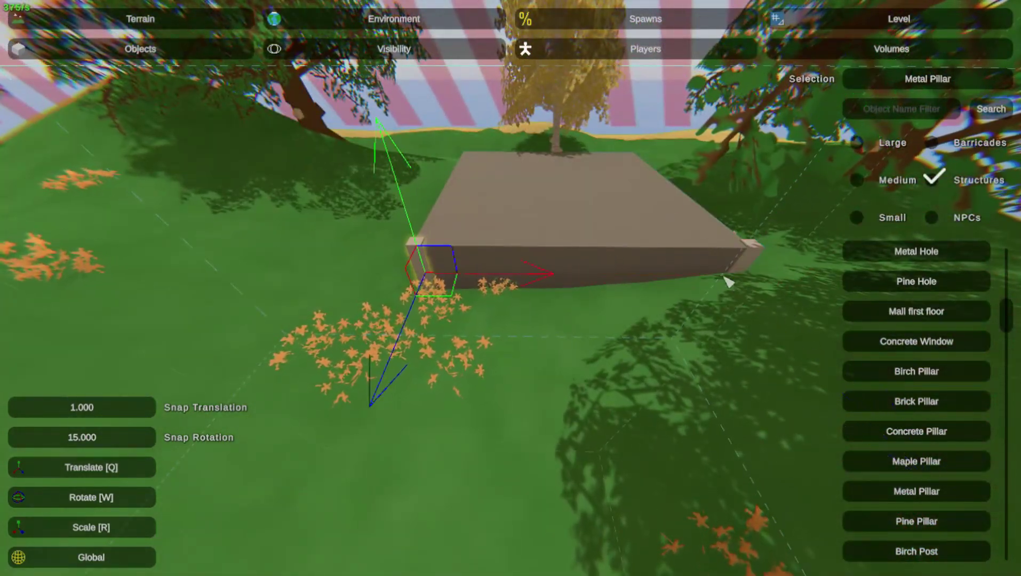
Move a Metal Pillar along the platform edge to the third corner
key(a)
right_drag(724, 280, 511, 288)
drag(472, 315, 176, 338)
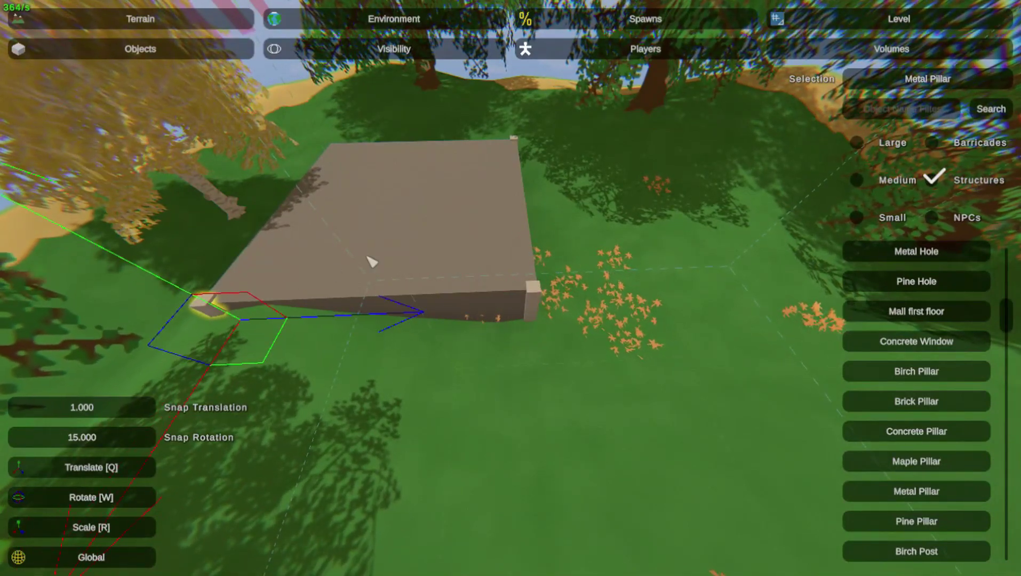
key(ctrl+z)
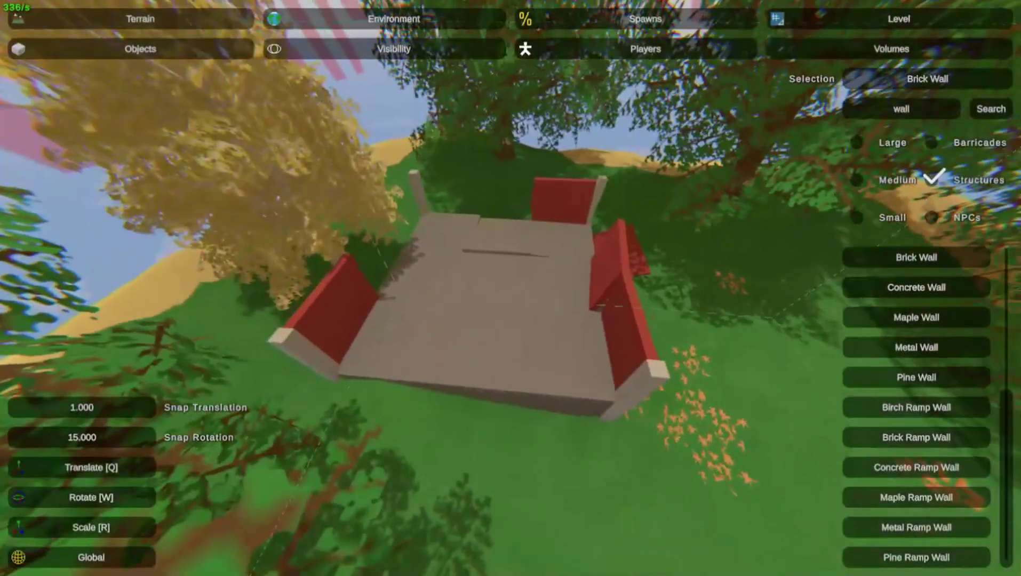
right_drag(510, 288, 510, 288)
key(w)
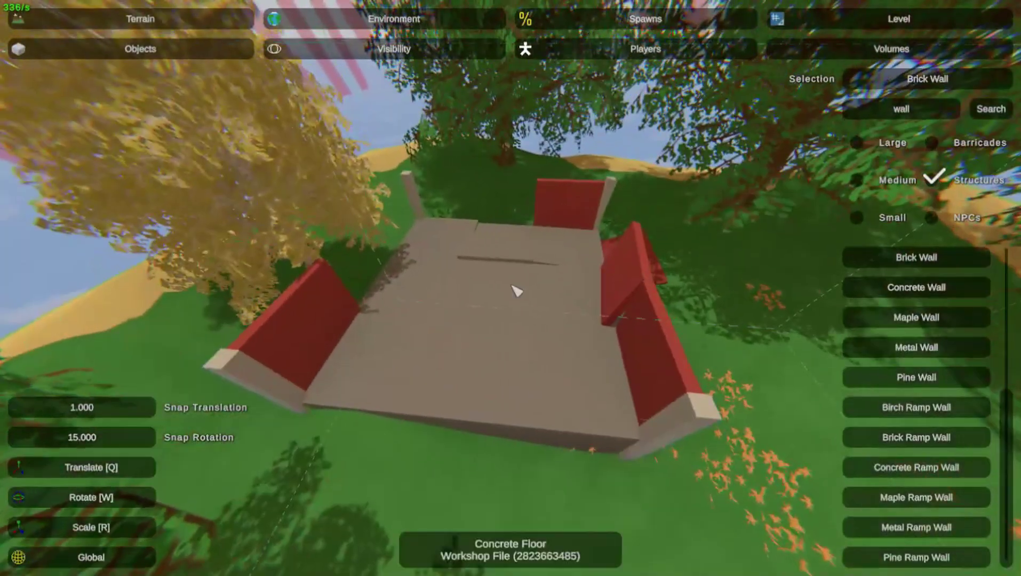
Filter the object list to Large, Medium and Small objects instead of Structures and browse the wall entries
click(930, 180)
click(856, 141)
click(856, 179)
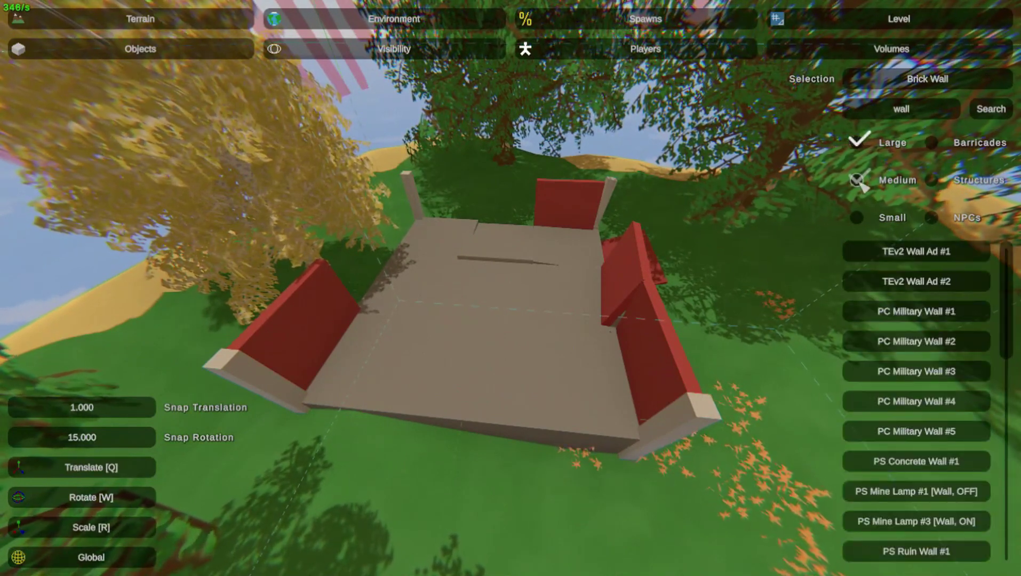
click(856, 217)
scroll(906, 401, down, 5)
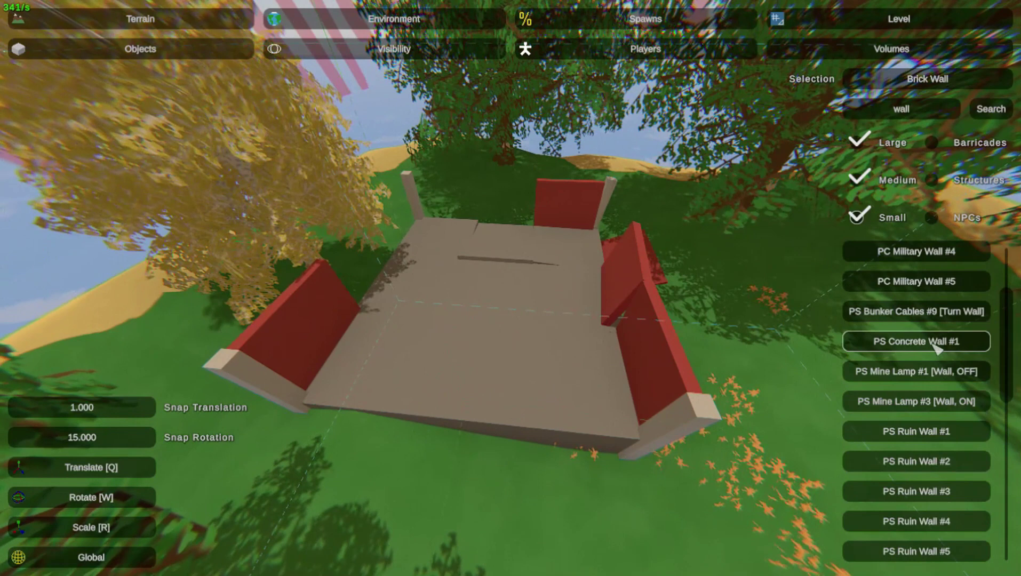
scroll(915, 520, down, 15)
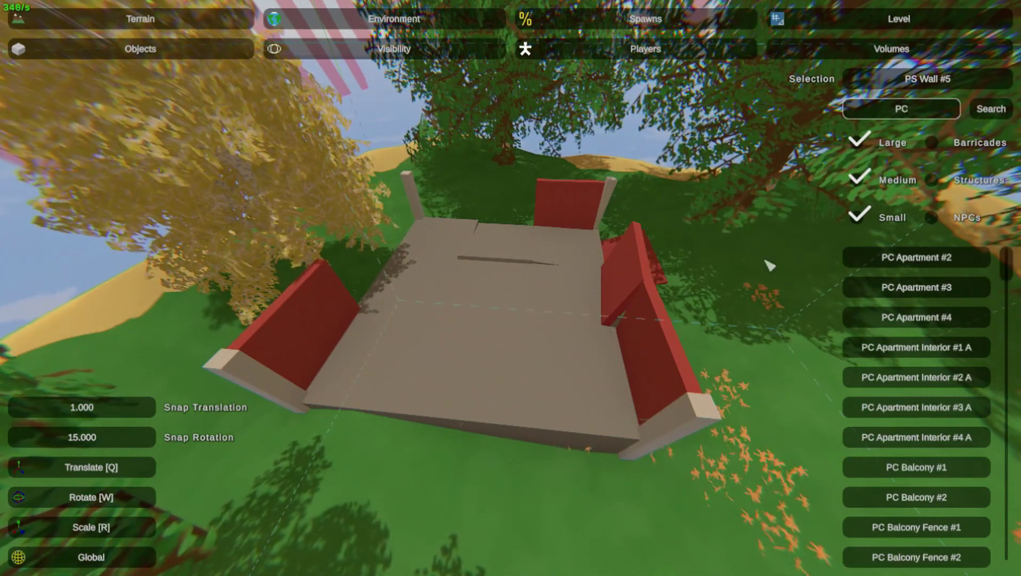
Place a PC Apartment #4 beside the concrete platform and try to move it vertically with the Translate tool
key(e)
right_drag(380, 340, 224, 266)
key(s)
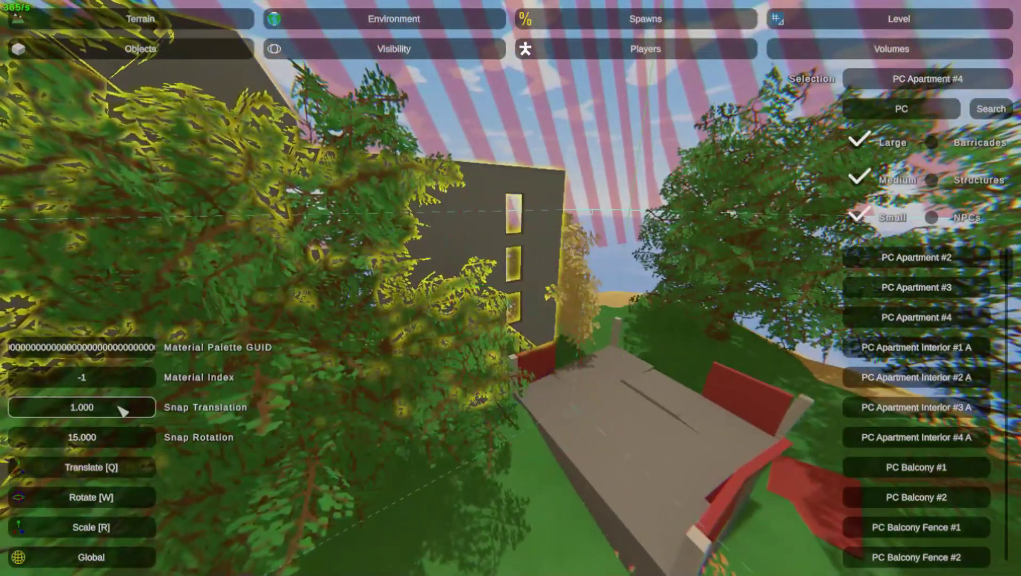
click(129, 470)
right_drag(130, 470, 149, 480)
key(w)
drag(527, 225, 527, 48)
key(a)
Open the visibility options and examine which overlays can be toggled while surveying the island and its region labels
right_drag(527, 48, 497, 13)
right_drag(454, 320, 698, 411)
key(w)
key(w)
key(s)
key(w)
click(398, 48)
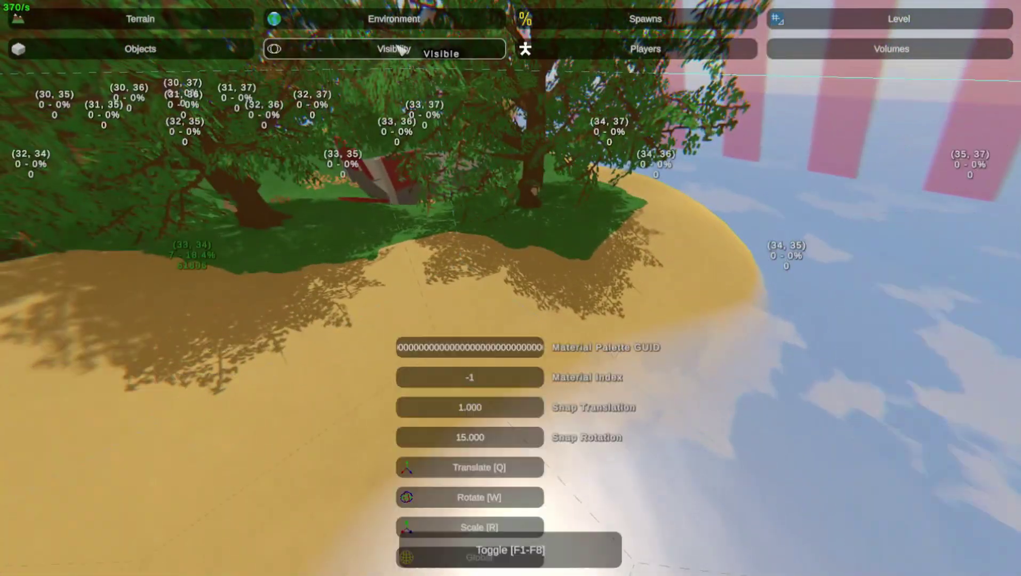
key(s)
right_drag(647, 322, 576, 283)
key(w)
key(w)
key(w)
key(w)
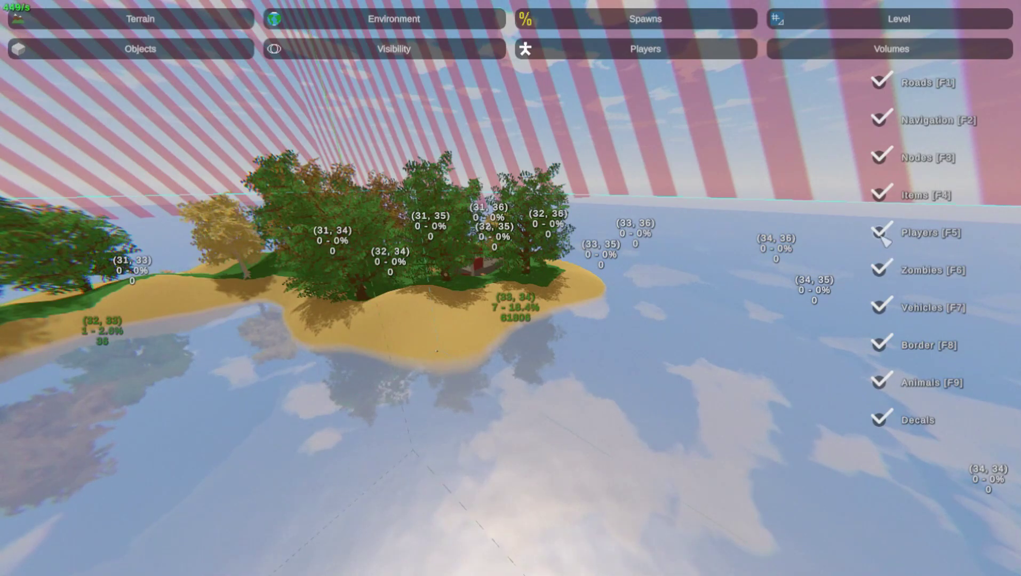
key(w)
right_drag(855, 305, 1003, 333)
key(s)
mouse_move(510, 288)
right_down()
mouse_move(656, 288)
mouse_move(511, 288)
right_up()
key(a)
key(d)
Switch to editing the player spawns on the island
click(629, 50)
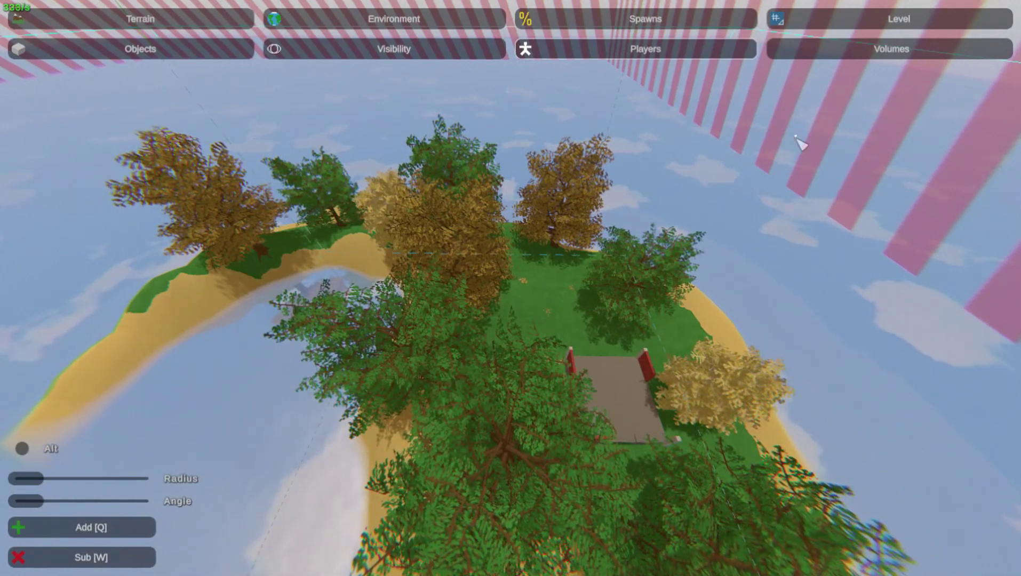
key(a)
right_drag(676, 262, 551, 304)
key(s)
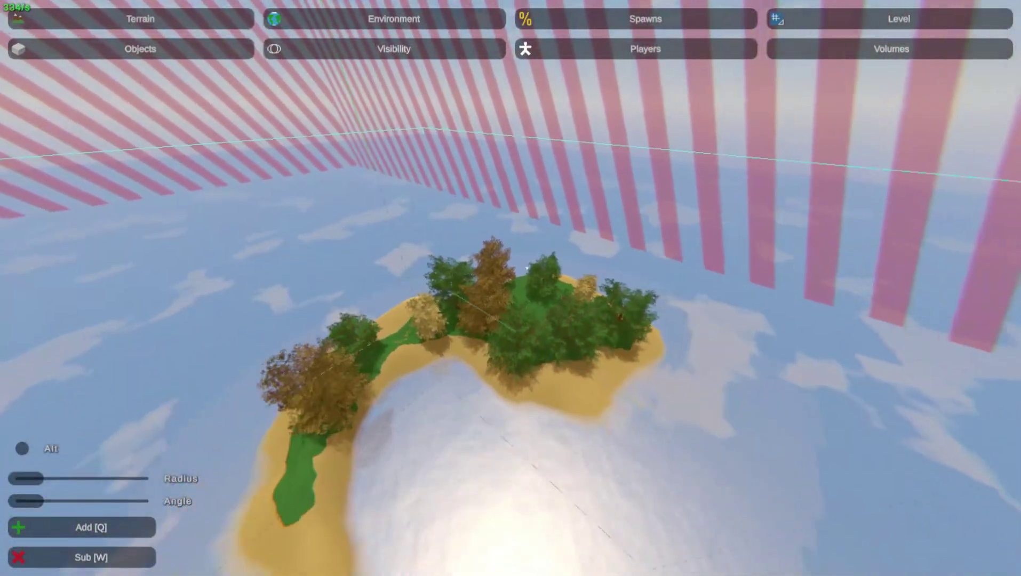